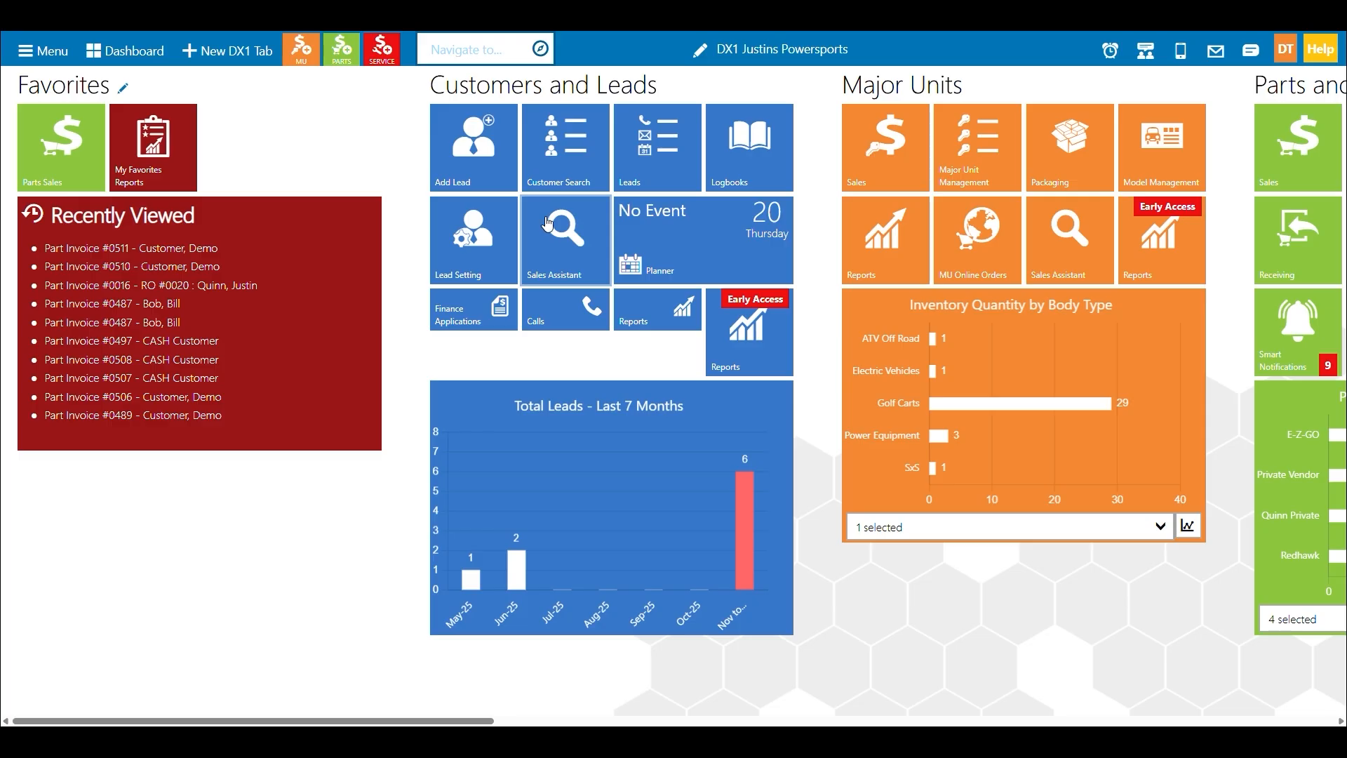
# Start a new parts invoice from the dashboard's quick shortcut.
pyautogui.hscroll(5, 586, 242)
pyautogui.hscroll(2, 645, 218)
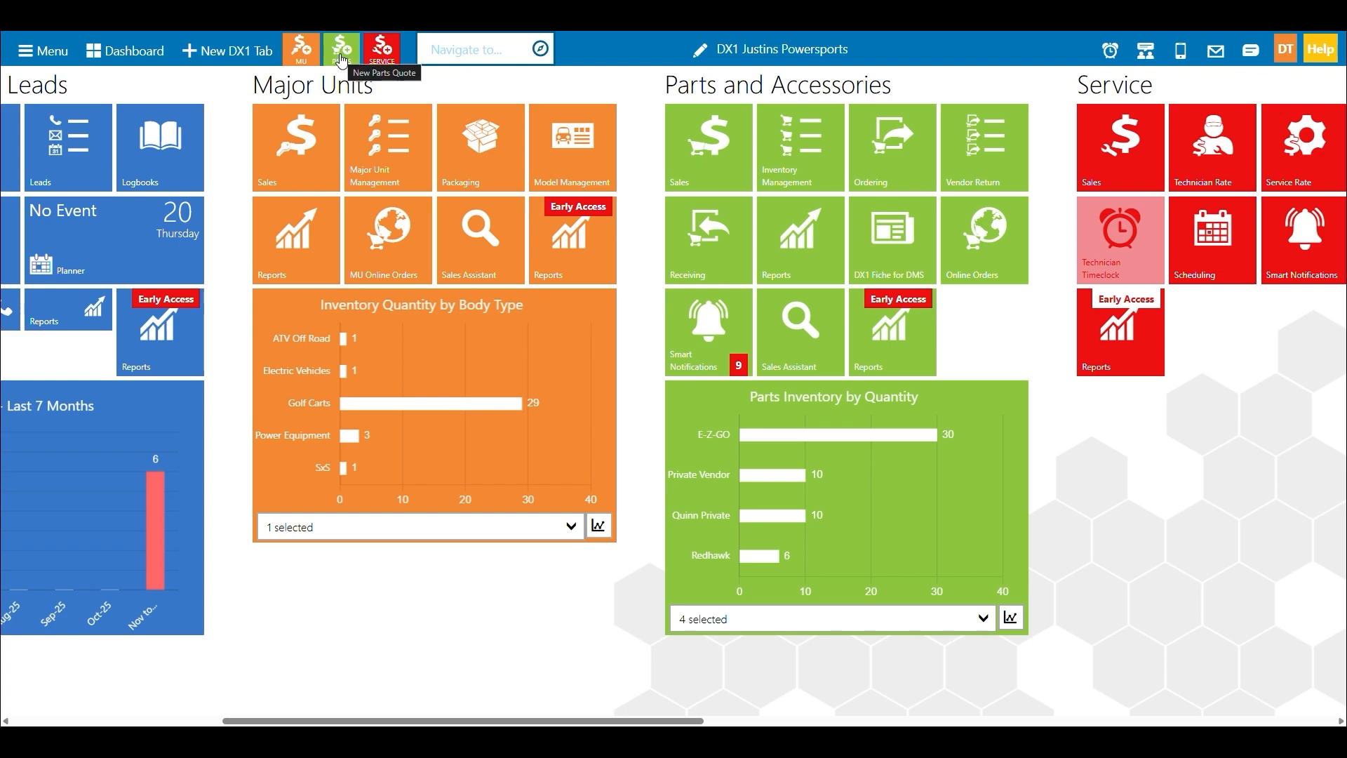
pyautogui.click(342, 60)
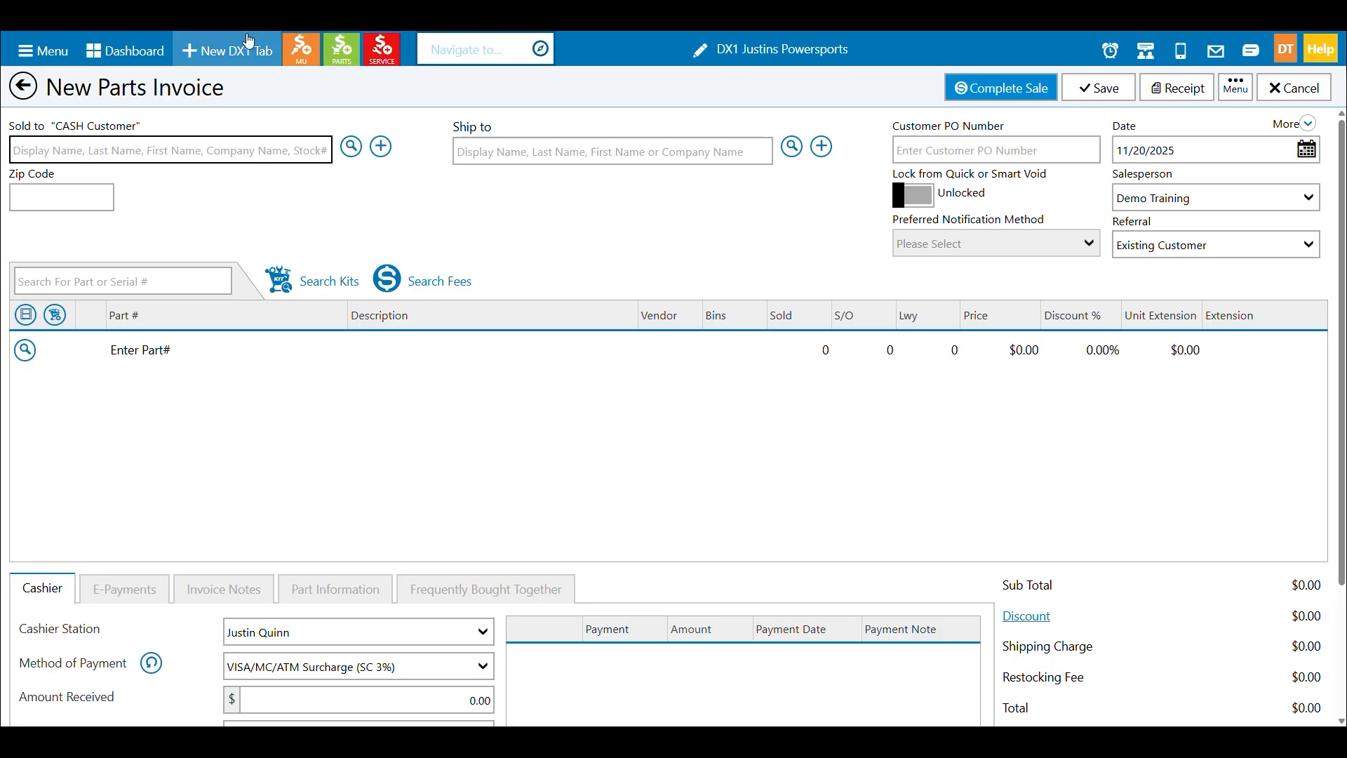
pyautogui.click(228, 16)
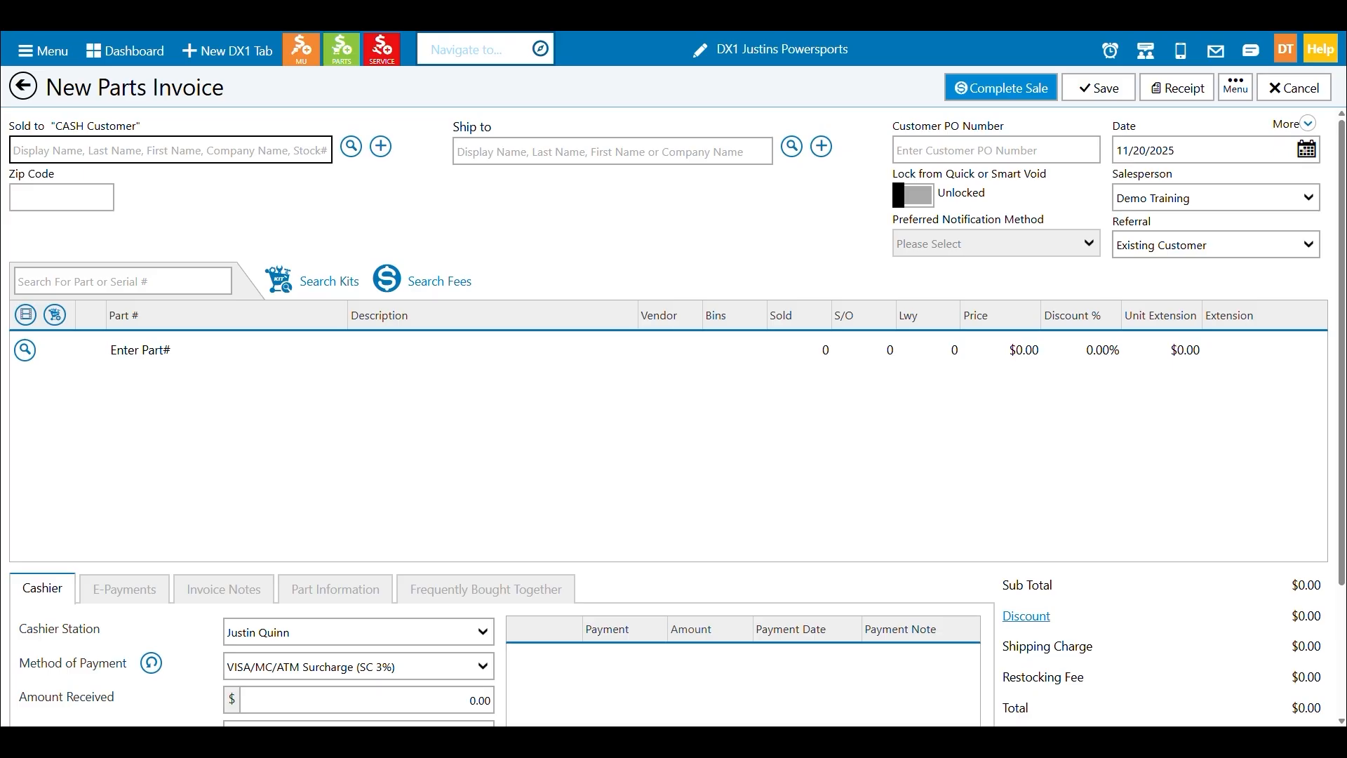
# Search for part 0217 and add the EZG spark plug 0217-034 to the invoice.
pyautogui.click(172, 280)
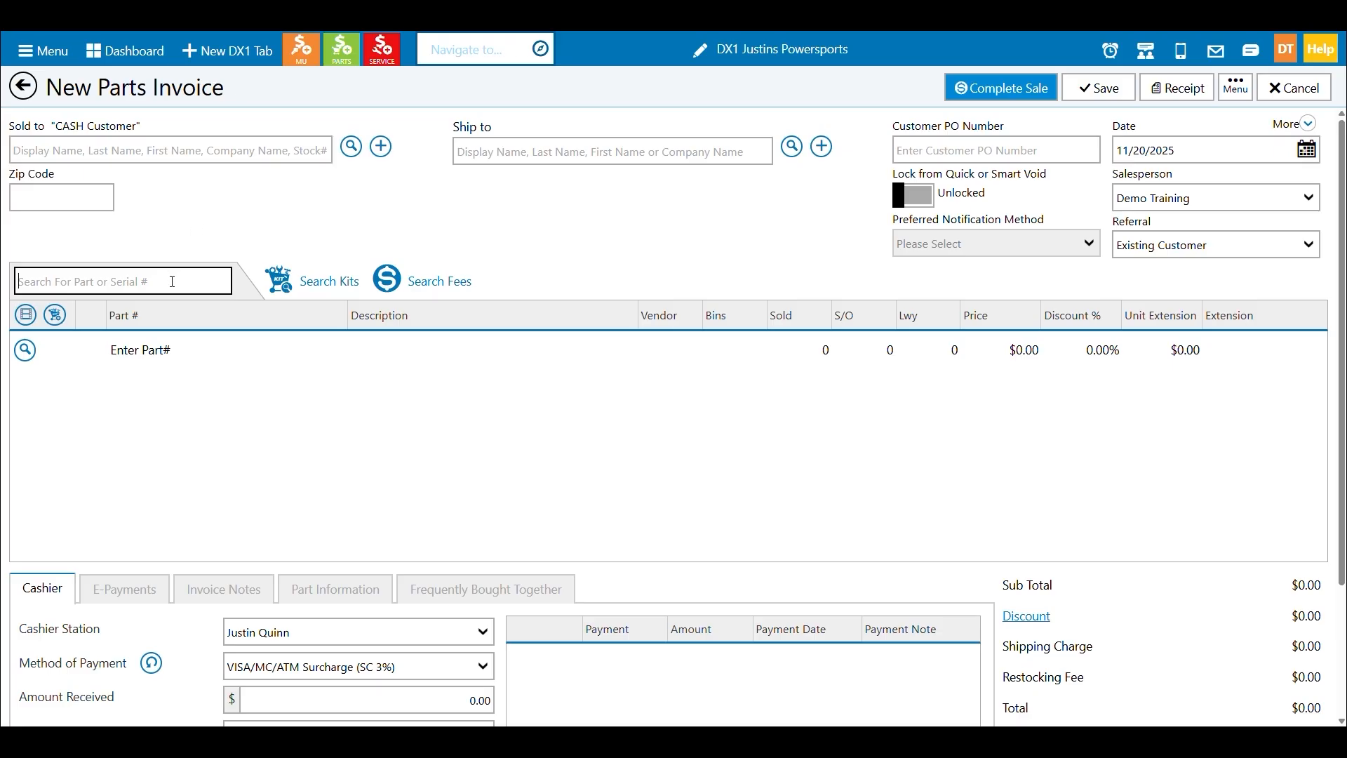
pyautogui.write('0217')
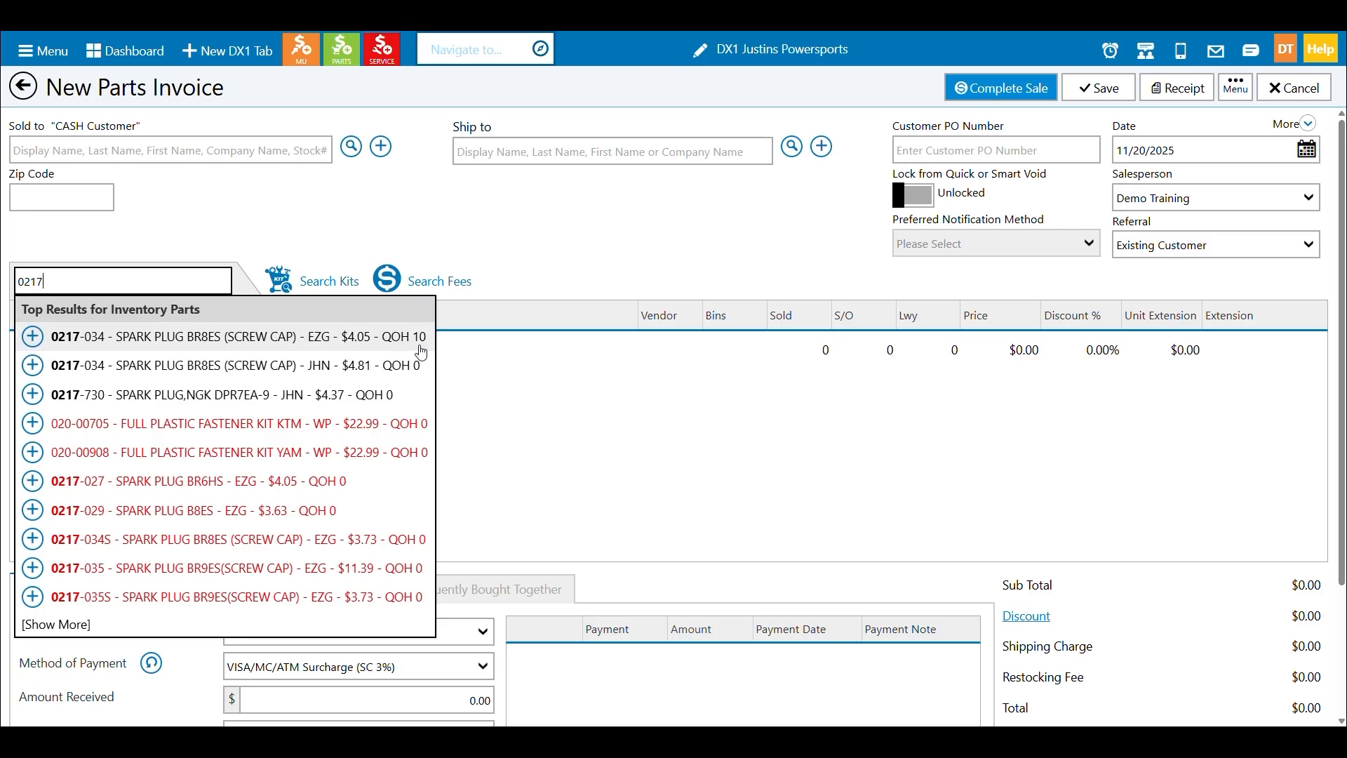
pyautogui.click(33, 338)
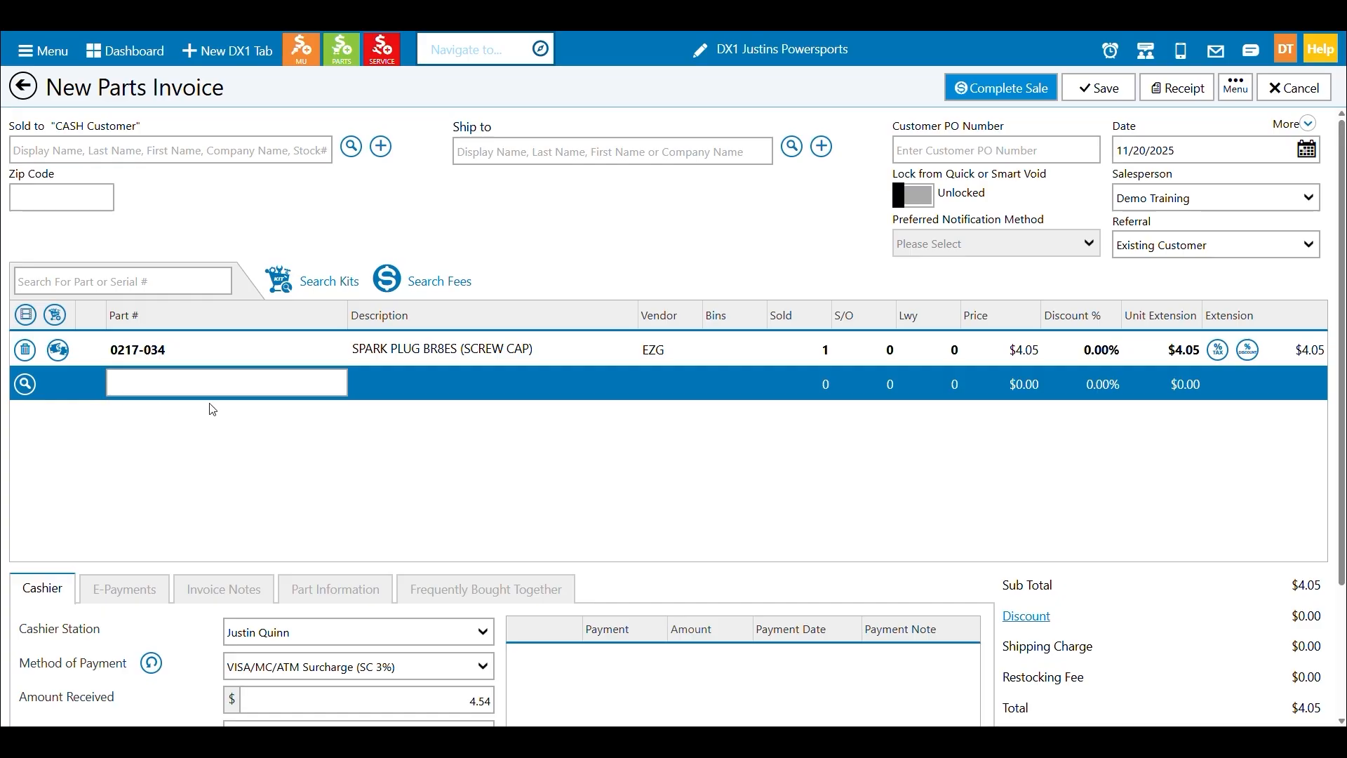
# Look up parts for the next line, searching by Part # with In Inventory on and Show Discontinued off.
pyautogui.click(30, 390)
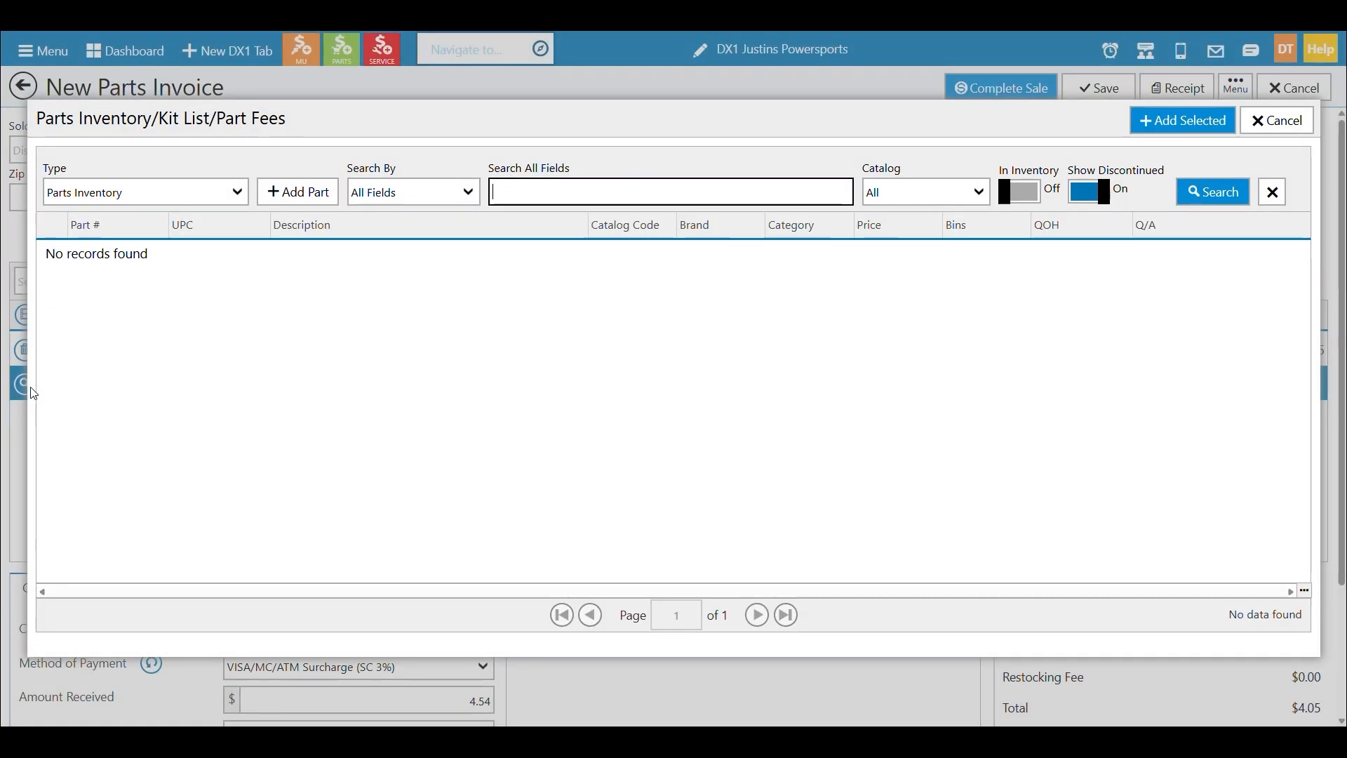
pyautogui.click(370, 197)
pyautogui.click(415, 240)
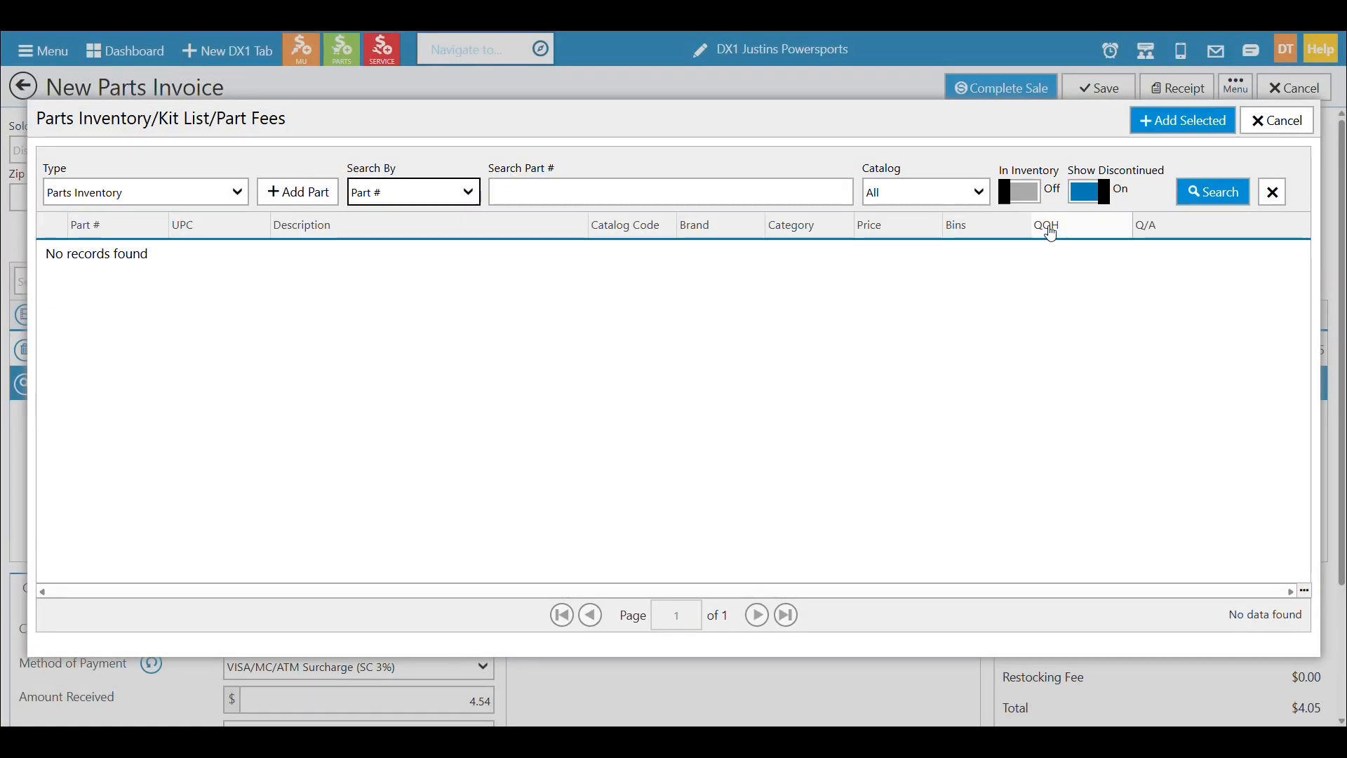
pyautogui.click(1039, 202)
pyautogui.click(1086, 198)
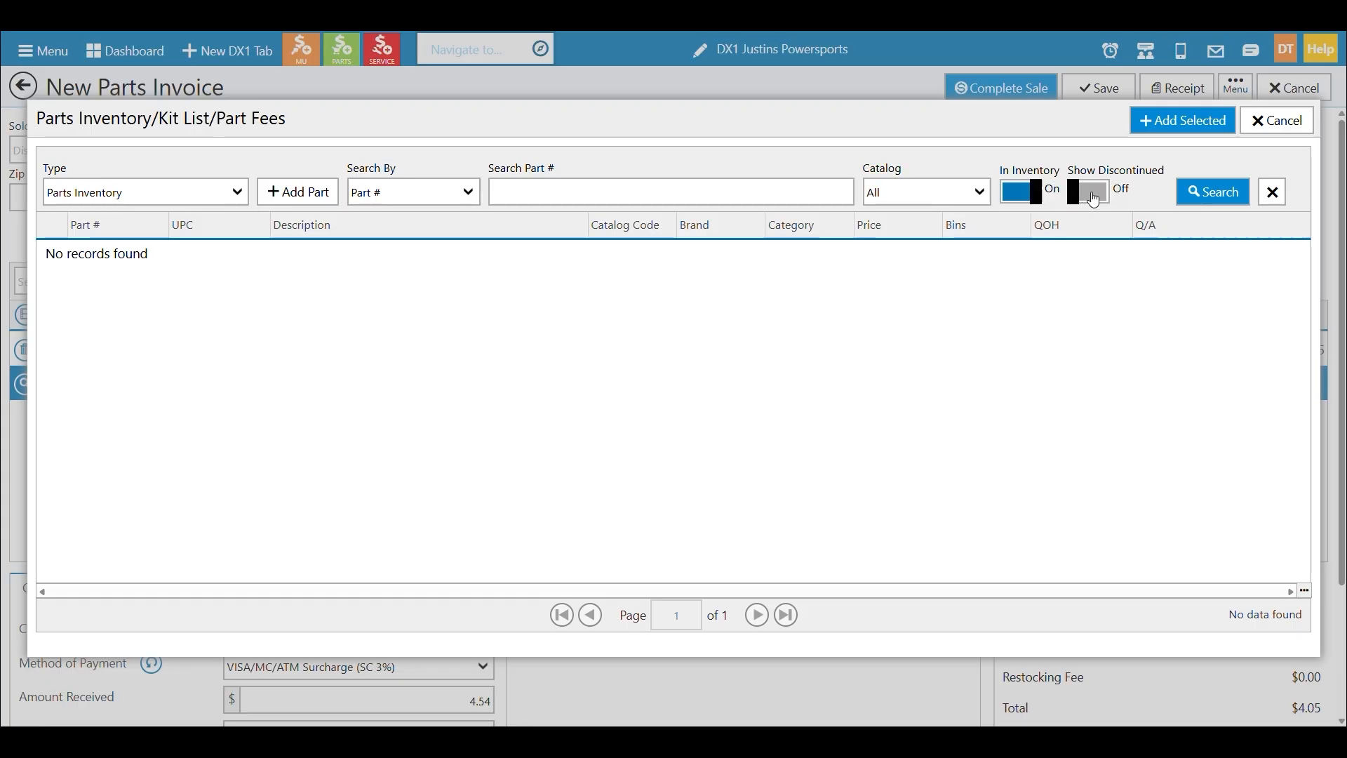
pyautogui.click(1214, 200)
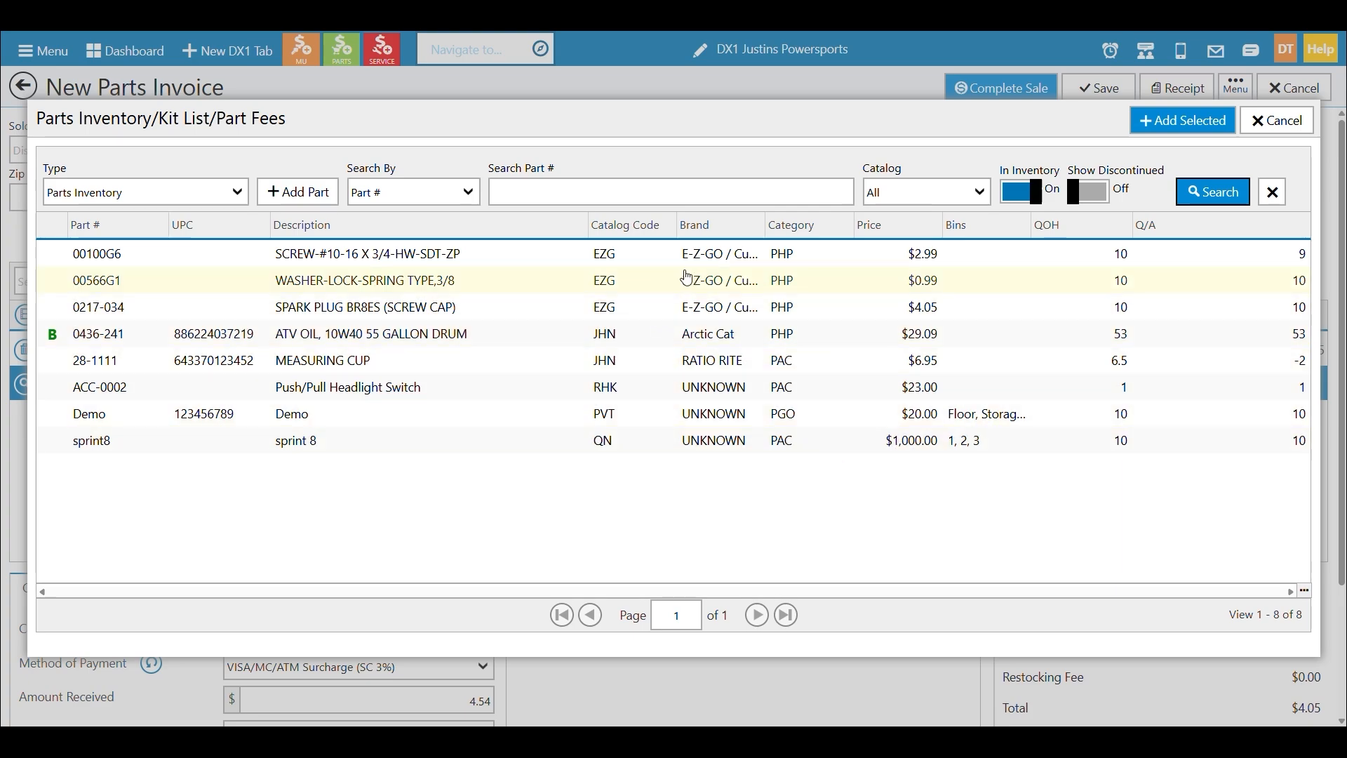
# Filter the parts lookup to the E-Z-GO / Cushman catalog and add spark plug 0217-034 to the invoice.
pyautogui.click(943, 203)
pyautogui.click(912, 298)
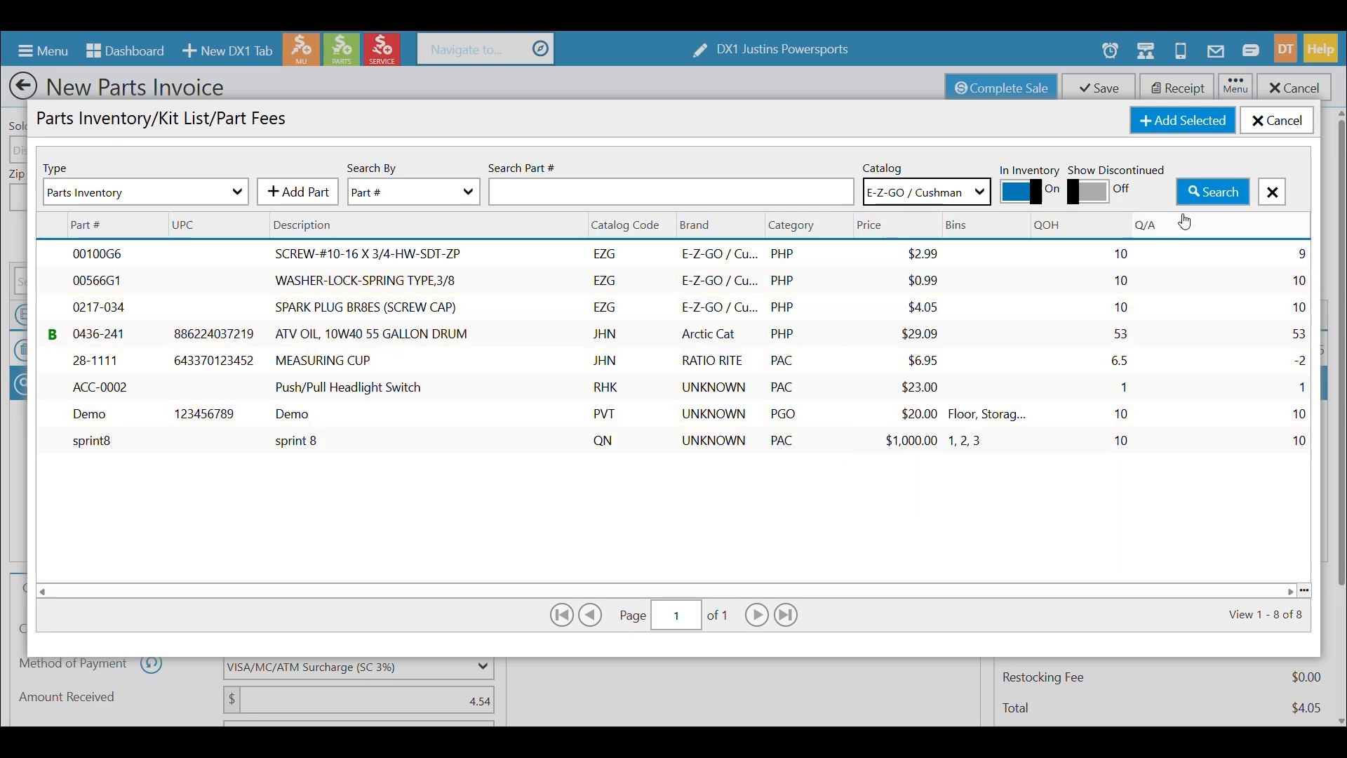
pyautogui.click(1196, 192)
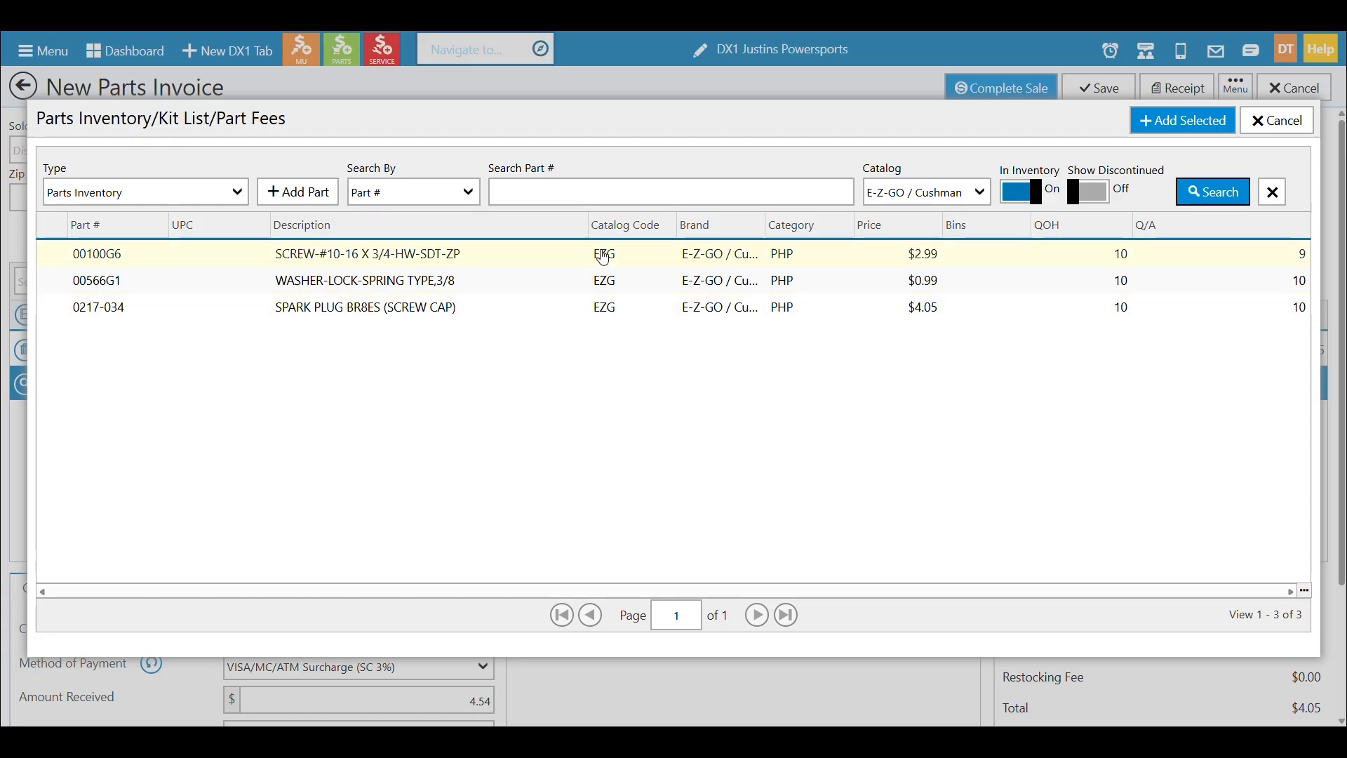
pyautogui.click(605, 306)
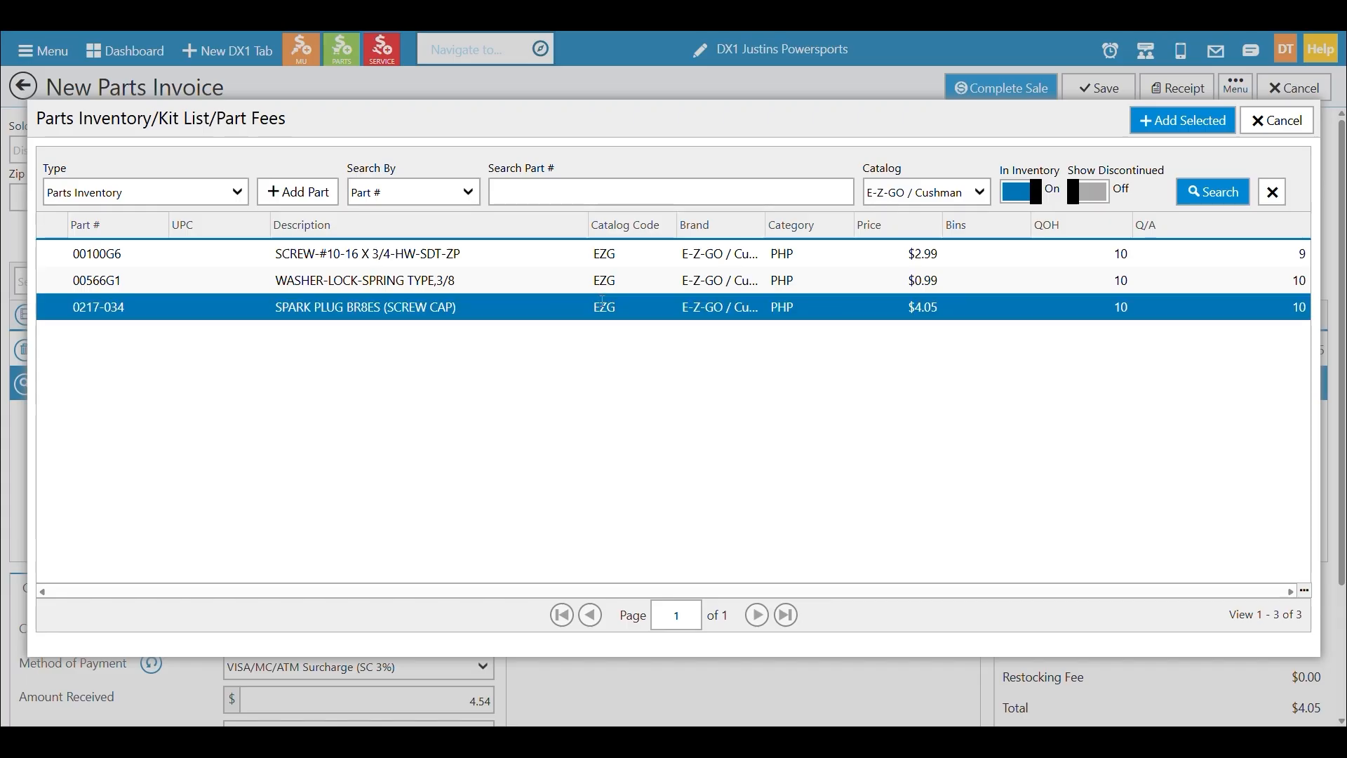
pyautogui.click(1192, 121)
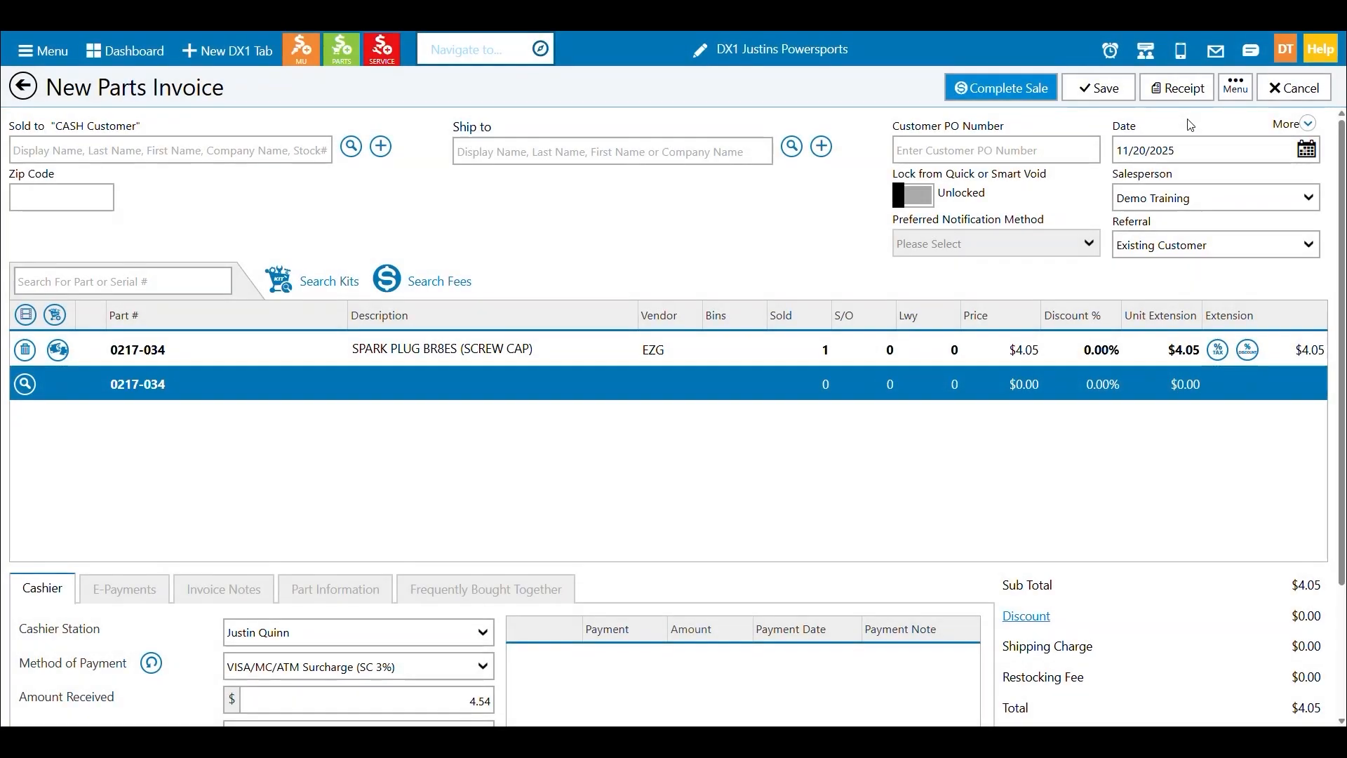
# Enter part number 0217-034 directly on the next empty line, accepting the default quantities.
pyautogui.write('0217-034')
pyautogui.press('Return')
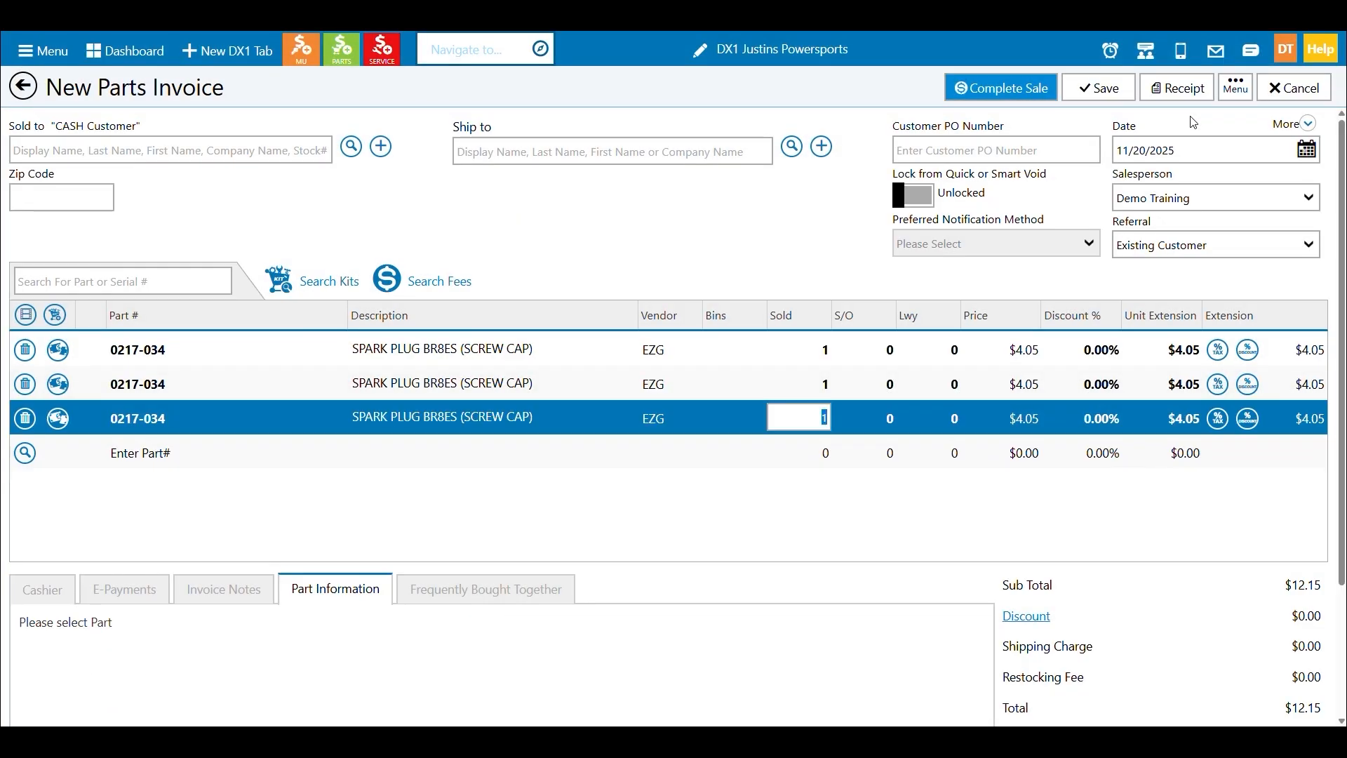
pyautogui.press('Return')
pyautogui.press('Return')
pyautogui.press('Return')
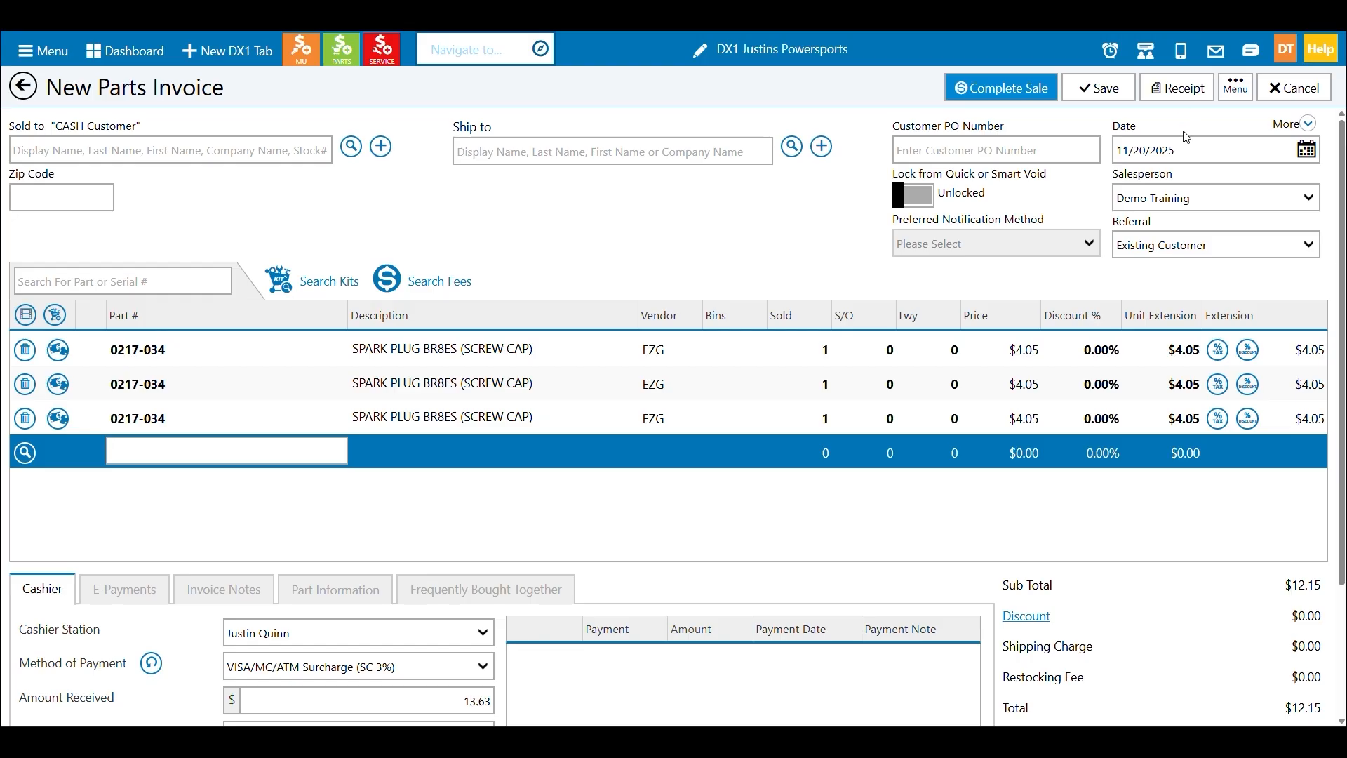
# Examine the part information of the first 0217-034 line, including its available and on-hand quantities.
pyautogui.click(570, 355)
pyautogui.click(571, 354)
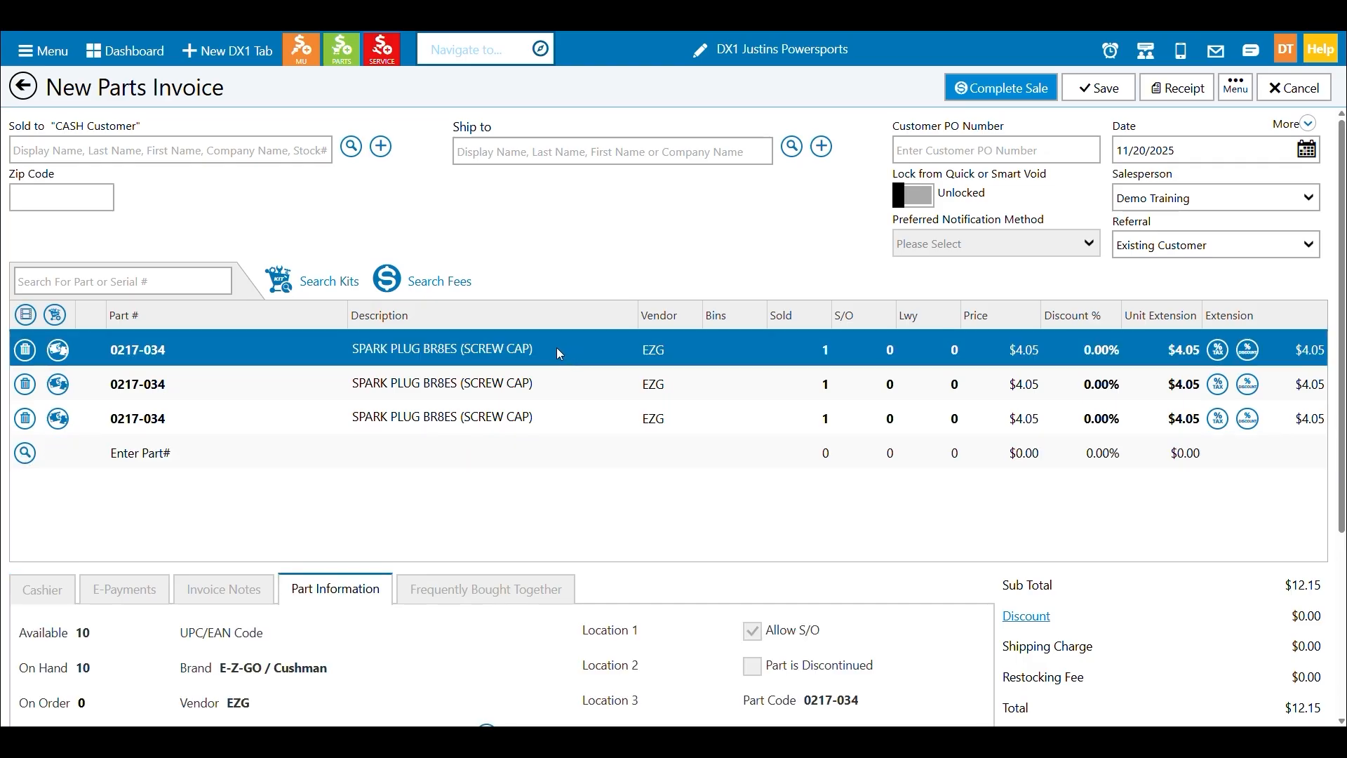
pyautogui.scroll(-1, 538, 348)
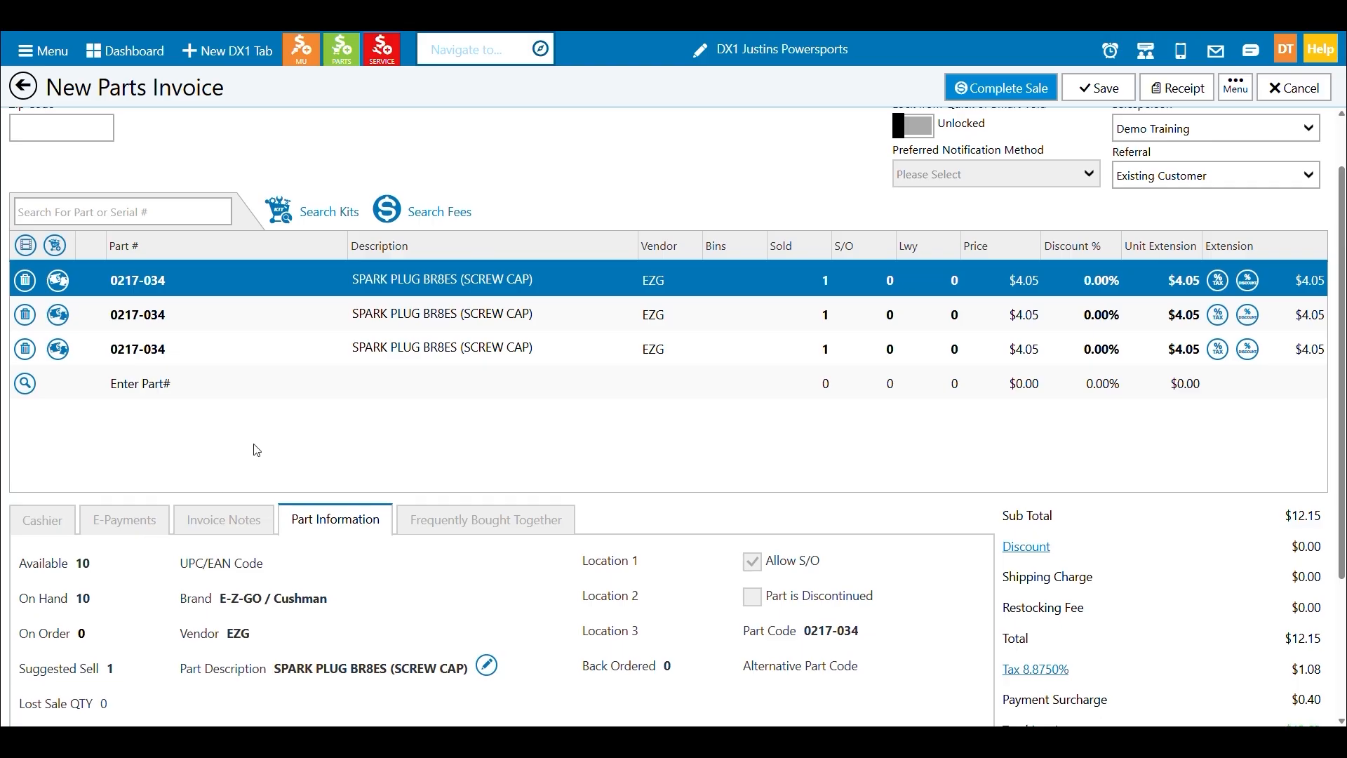
# Search for the customer's name and assign the matching customer as the invoice's sold-to party.
pyautogui.scroll(1, 257, 450)
pyautogui.click(189, 152)
pyautogui.write('Quinn')
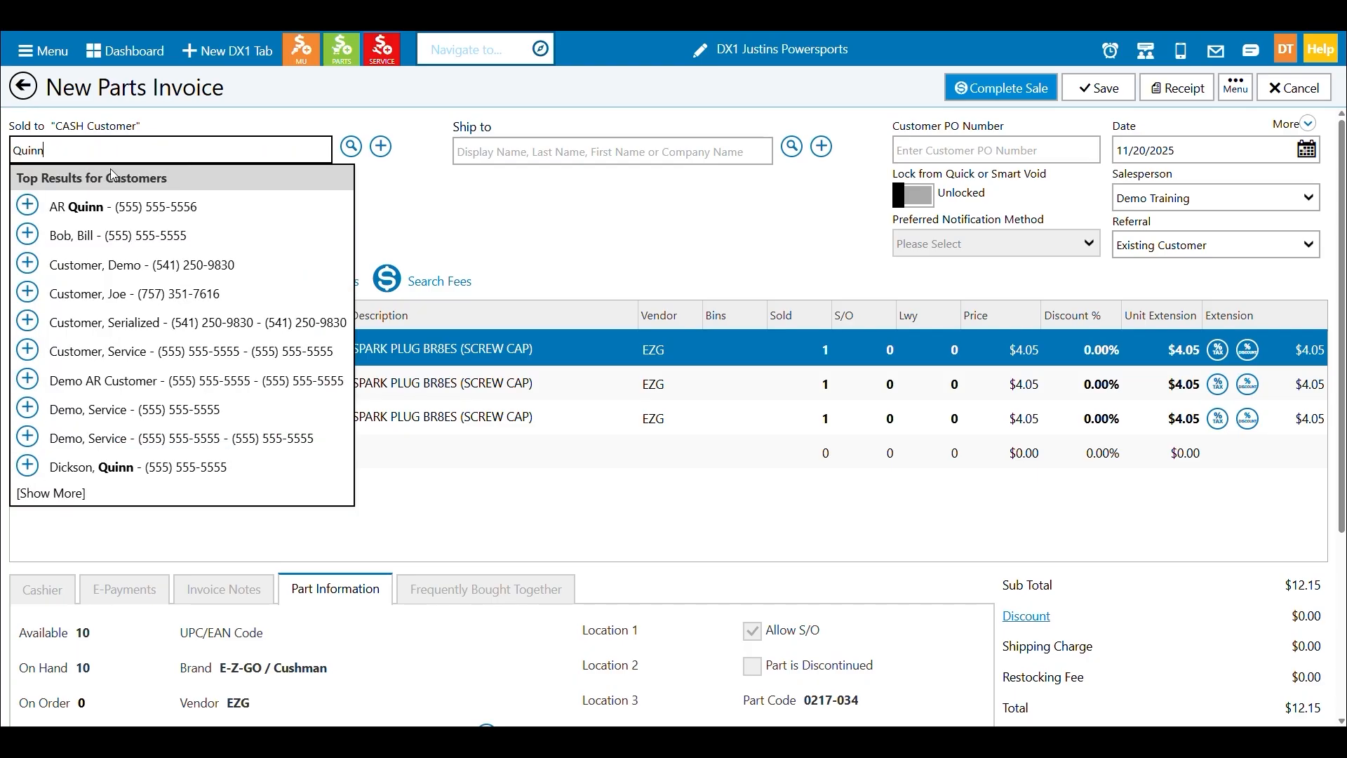
pyautogui.click(38, 231)
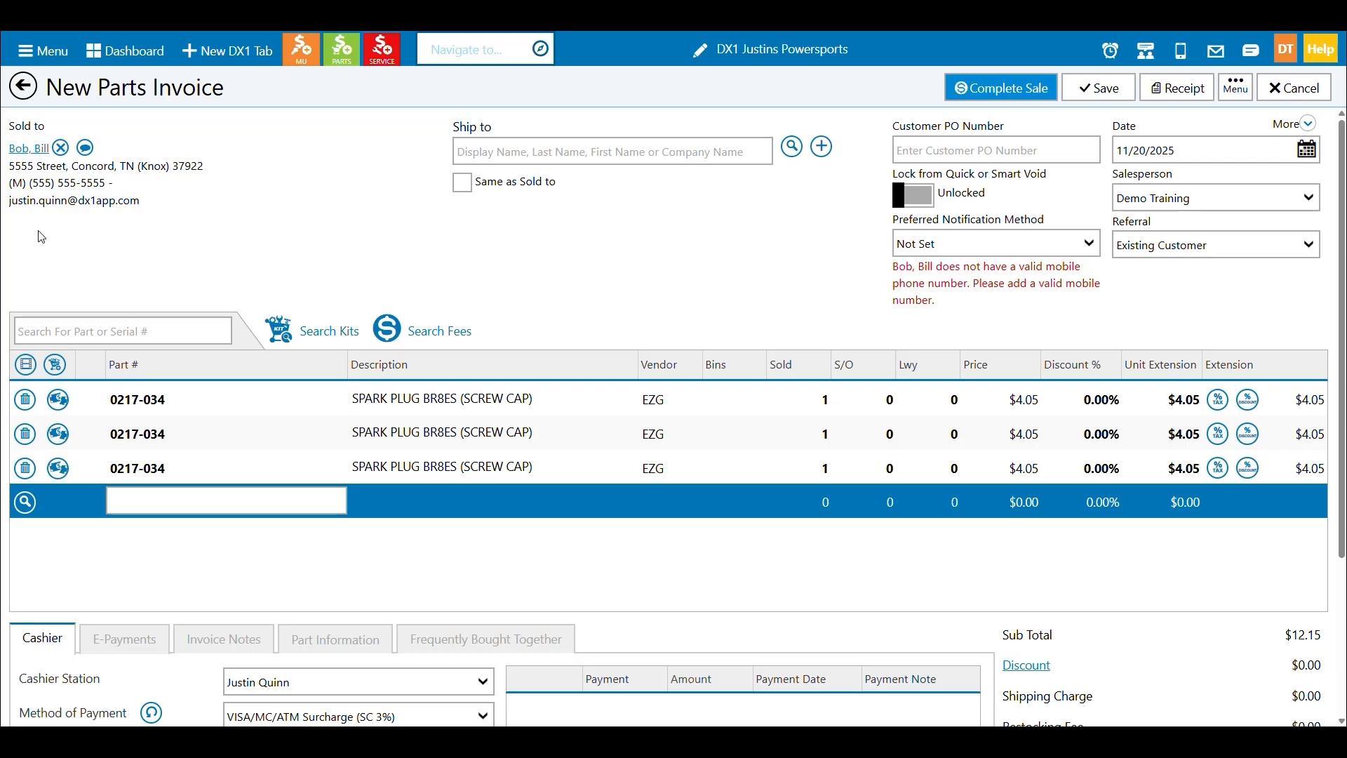
# Save the invoice and reduce the quantity available so its parts are held.
pyautogui.click(1074, 98)
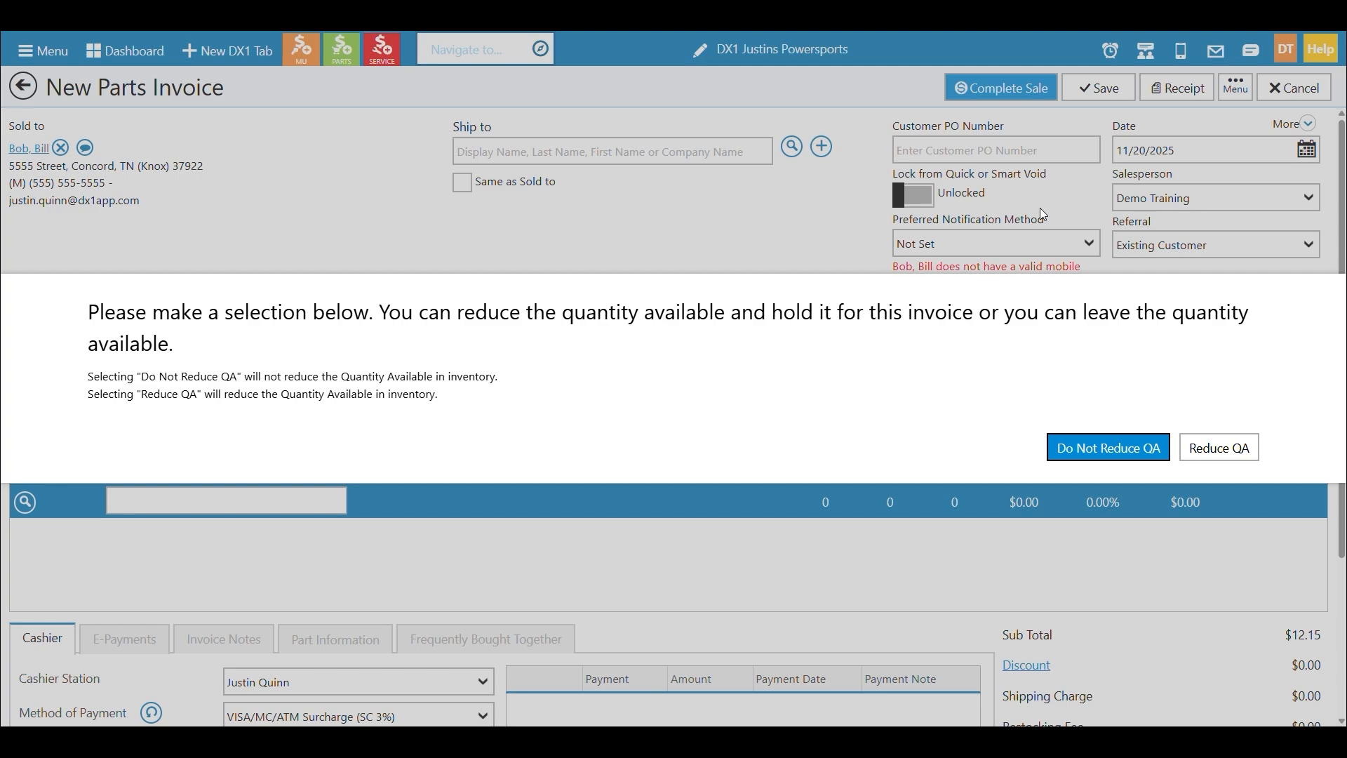
pyautogui.click(1220, 450)
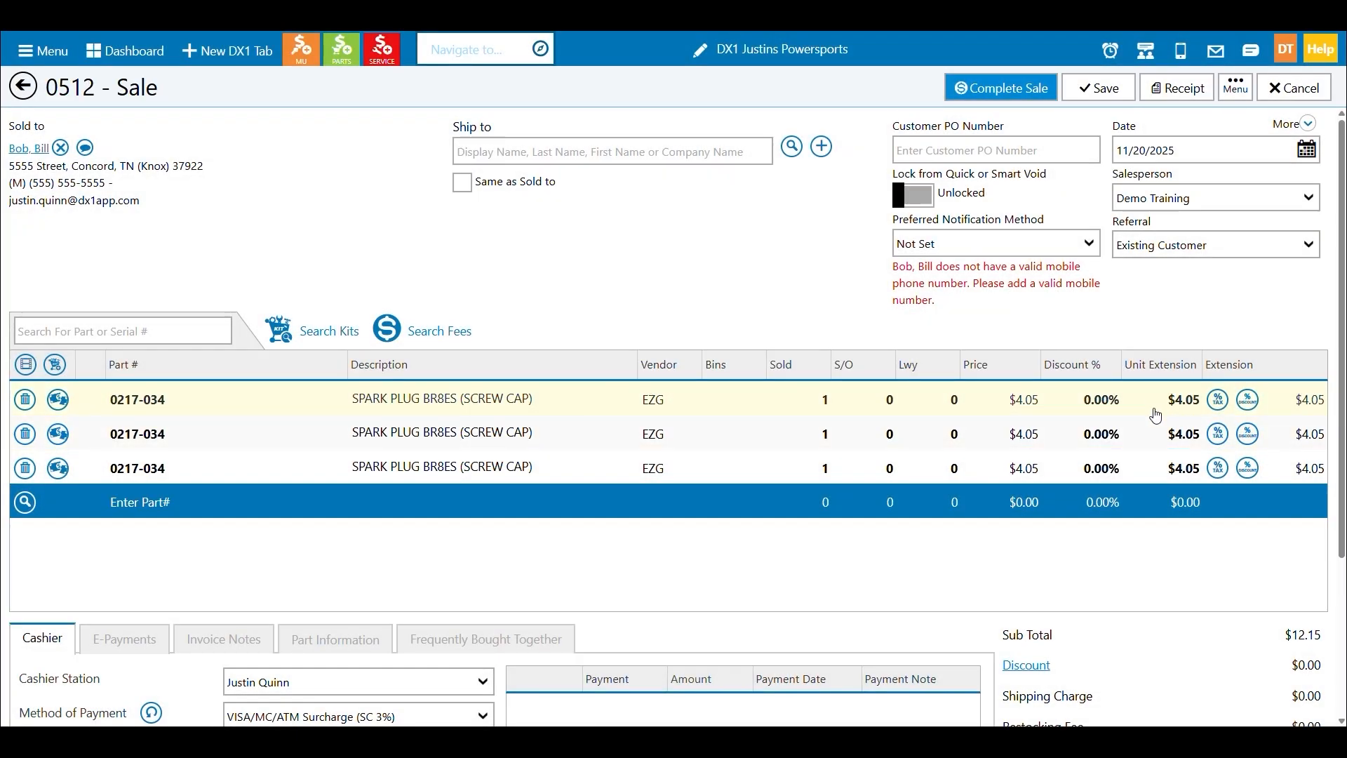
pyautogui.click(1106, 101)
# Start another new parts invoice, search for 0217 and add the EZG spark plug 0217-034.
pyautogui.click(343, 57)
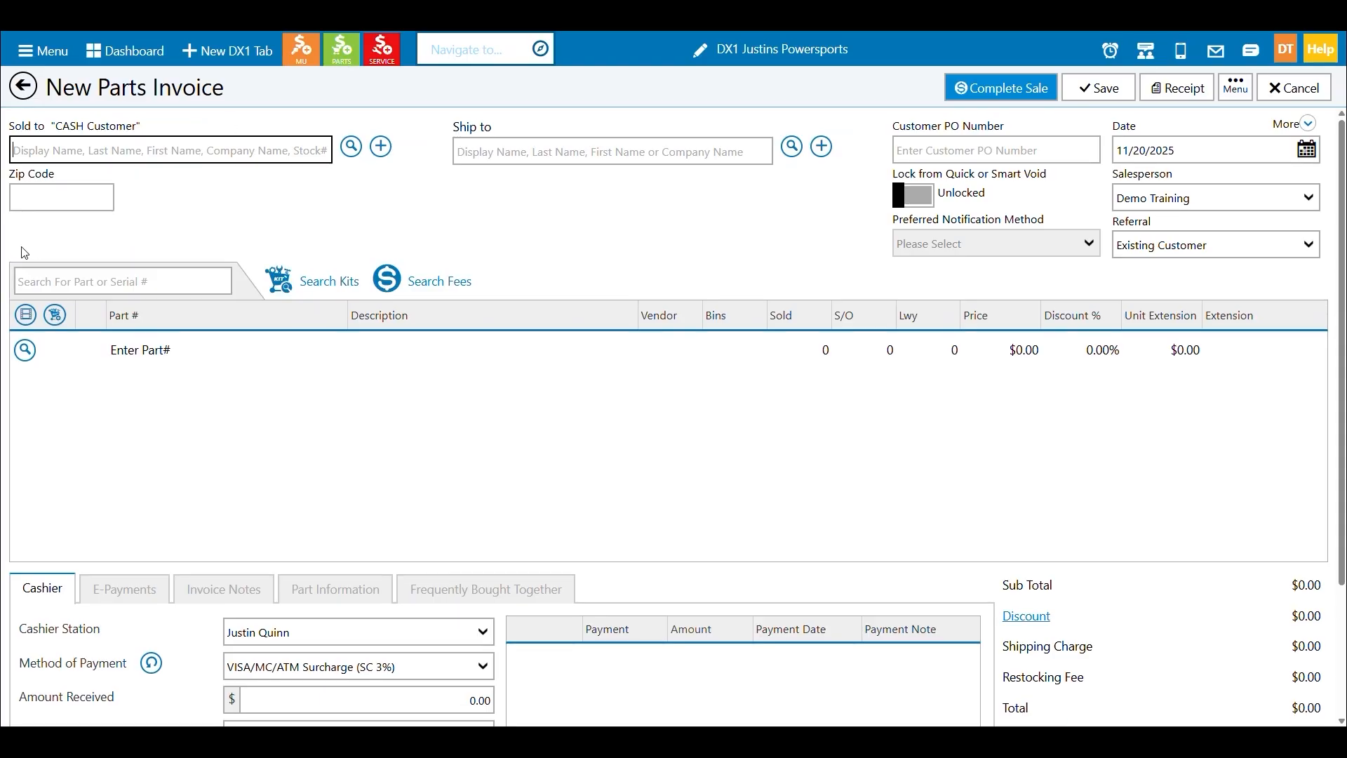
pyautogui.click(72, 271)
pyautogui.write('0217-034')
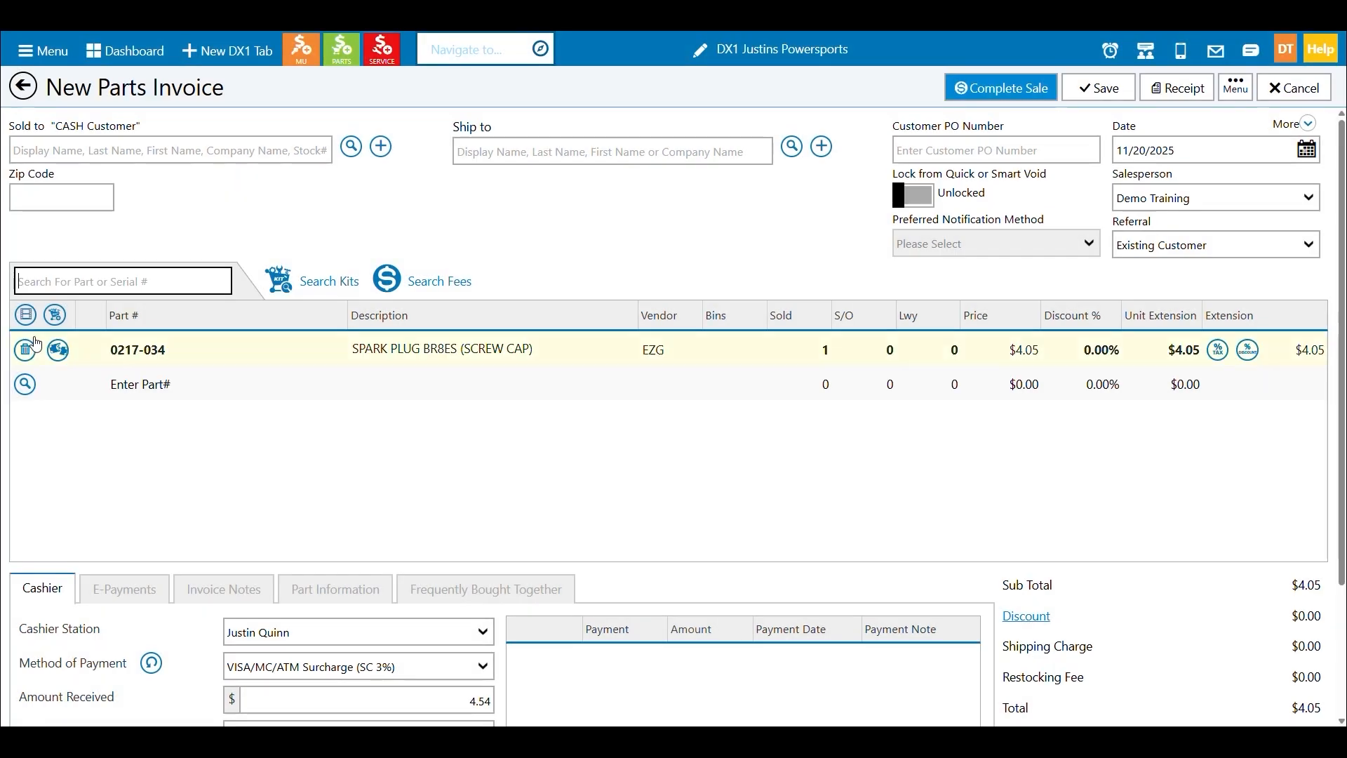
# Examine the 0217-034 line's part information and the list of items on hand but not available.
pyautogui.click(385, 346)
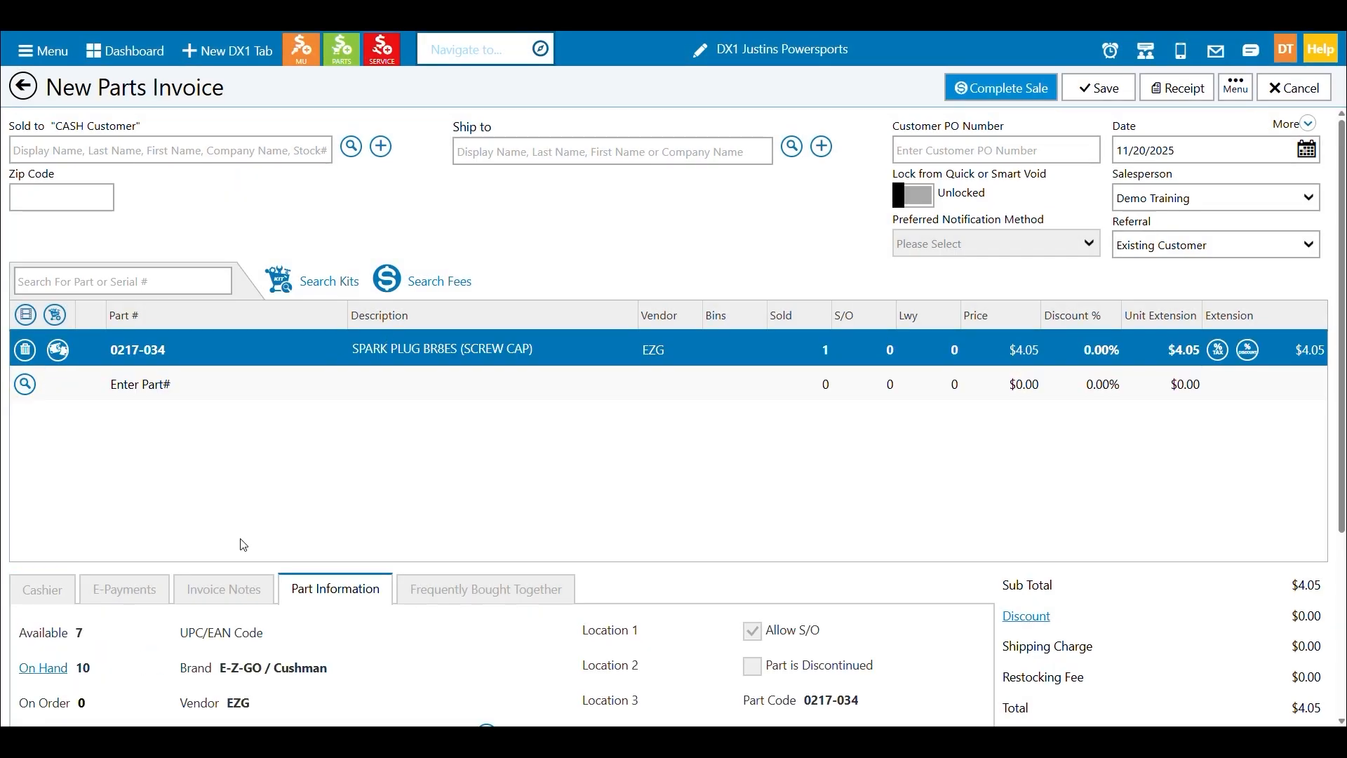
pyautogui.scroll(-3, 225, 553)
pyautogui.scroll(1, 126, 498)
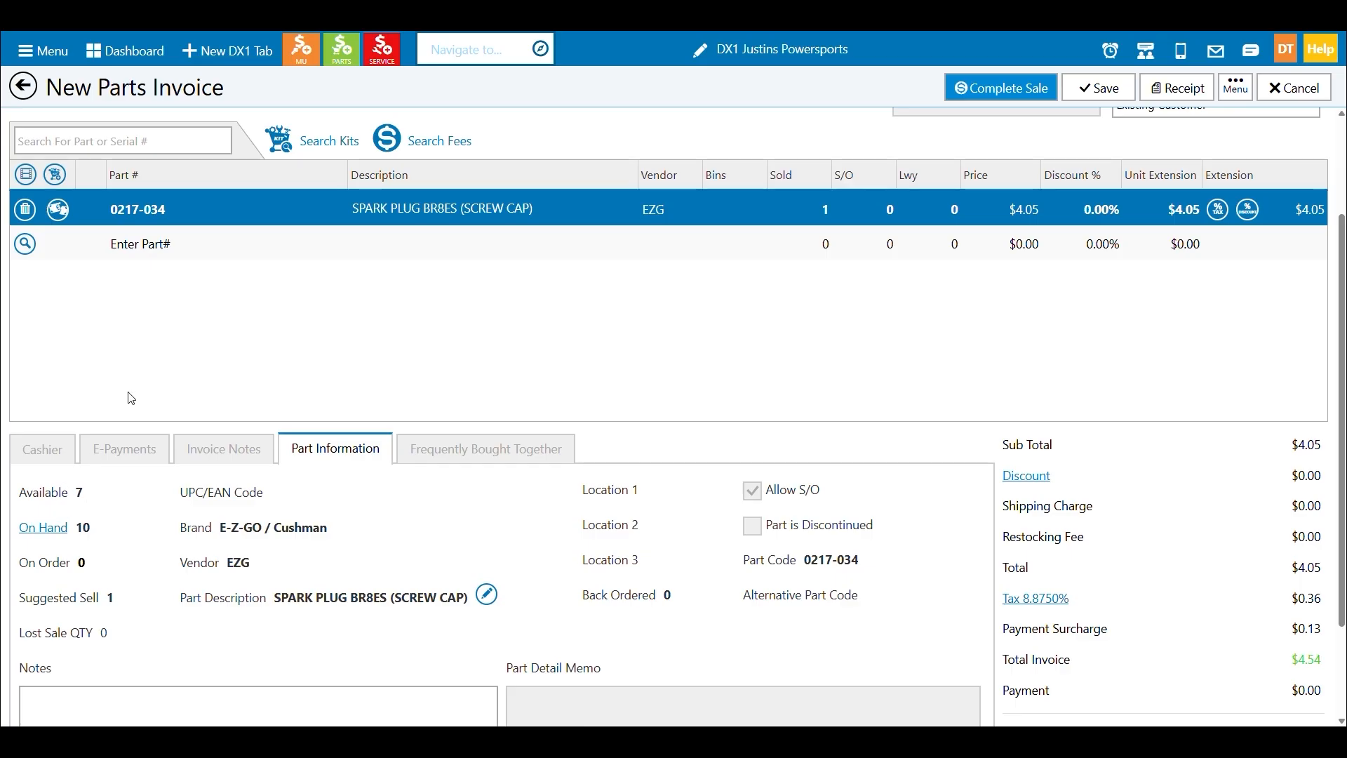
pyautogui.click(44, 527)
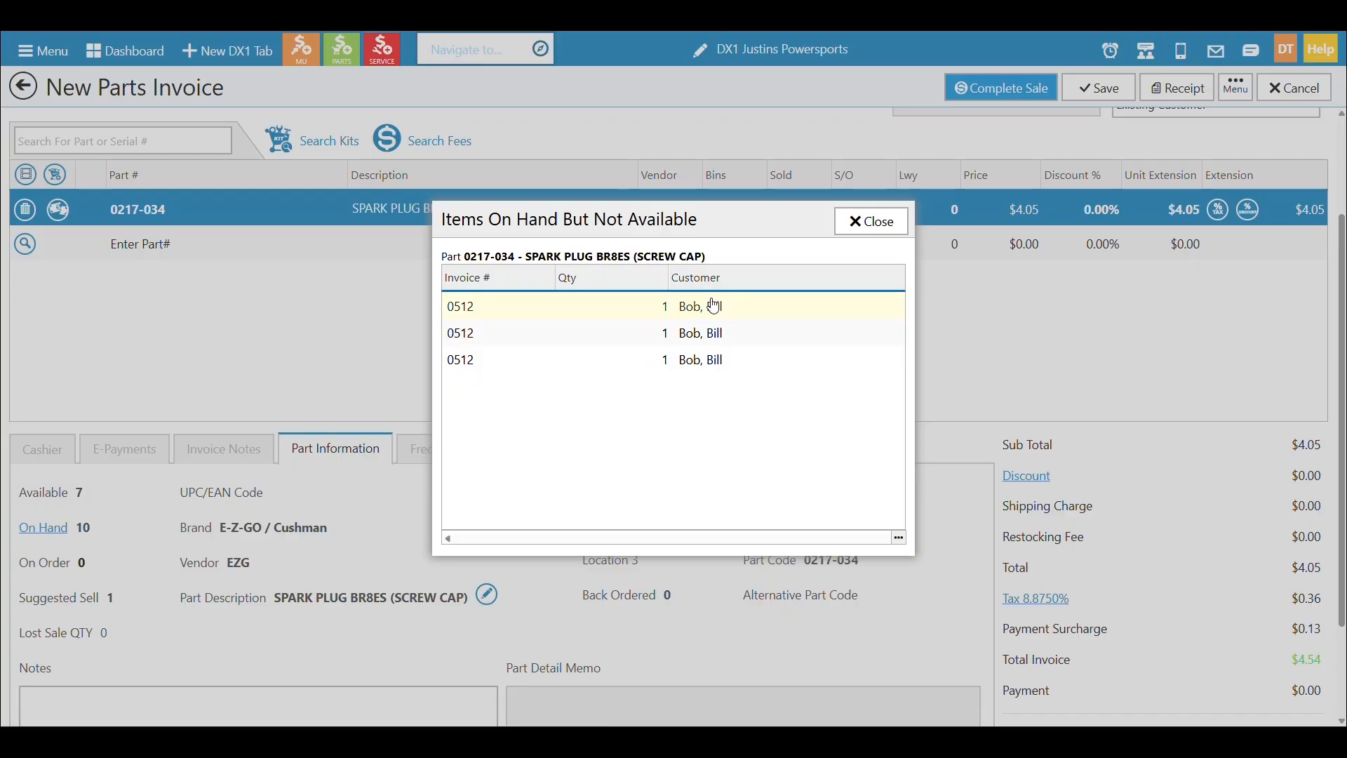
pyautogui.click(864, 222)
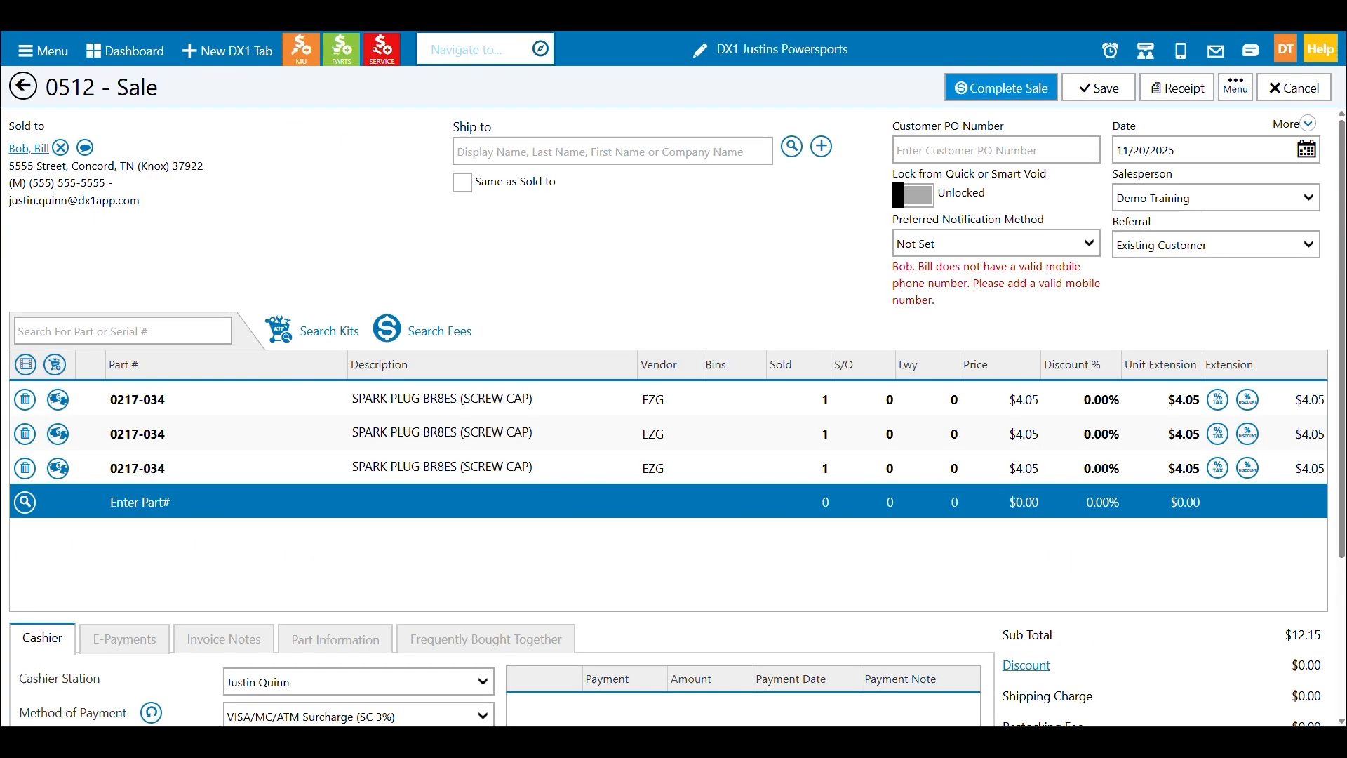
# Switch back to the saved customer invoice and void the sale with Reason 1.
pyautogui.click(1235, 88)
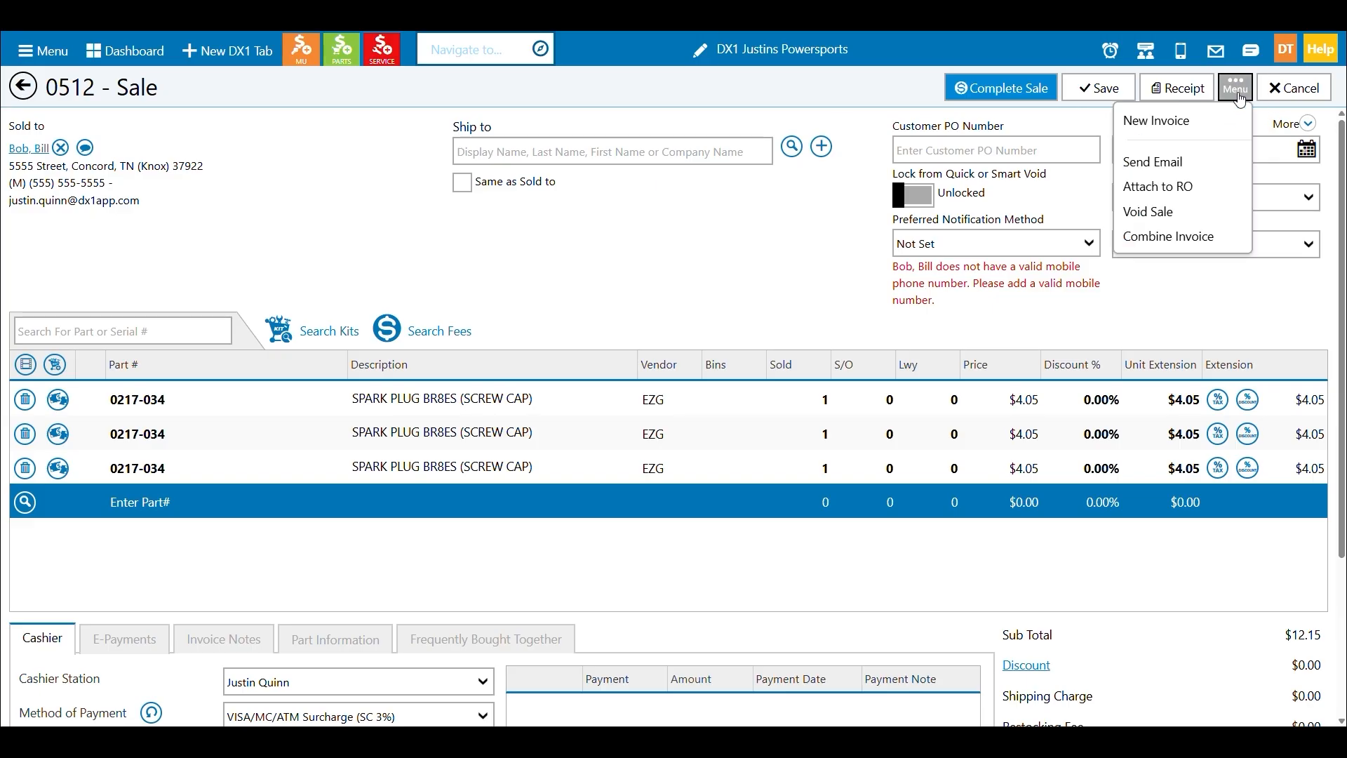
pyautogui.click(1201, 209)
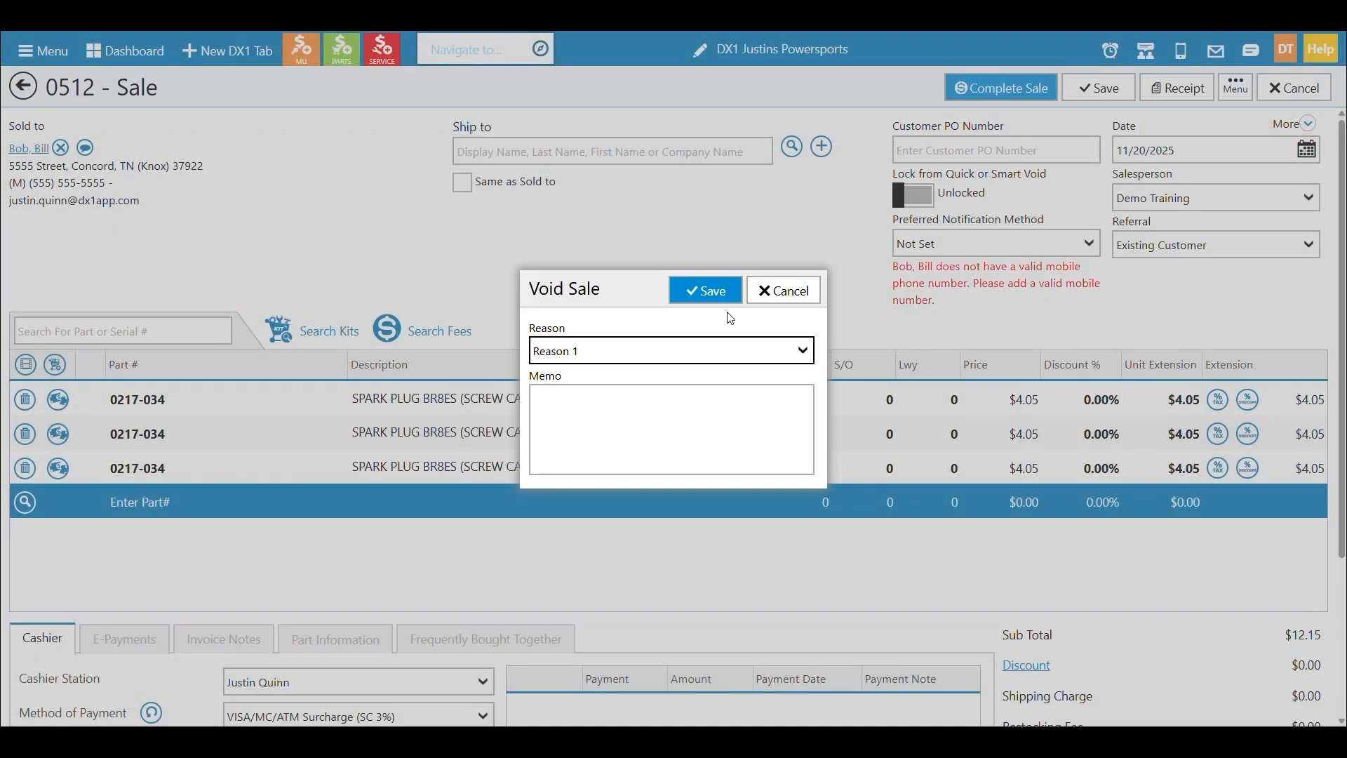
pyautogui.click(721, 304)
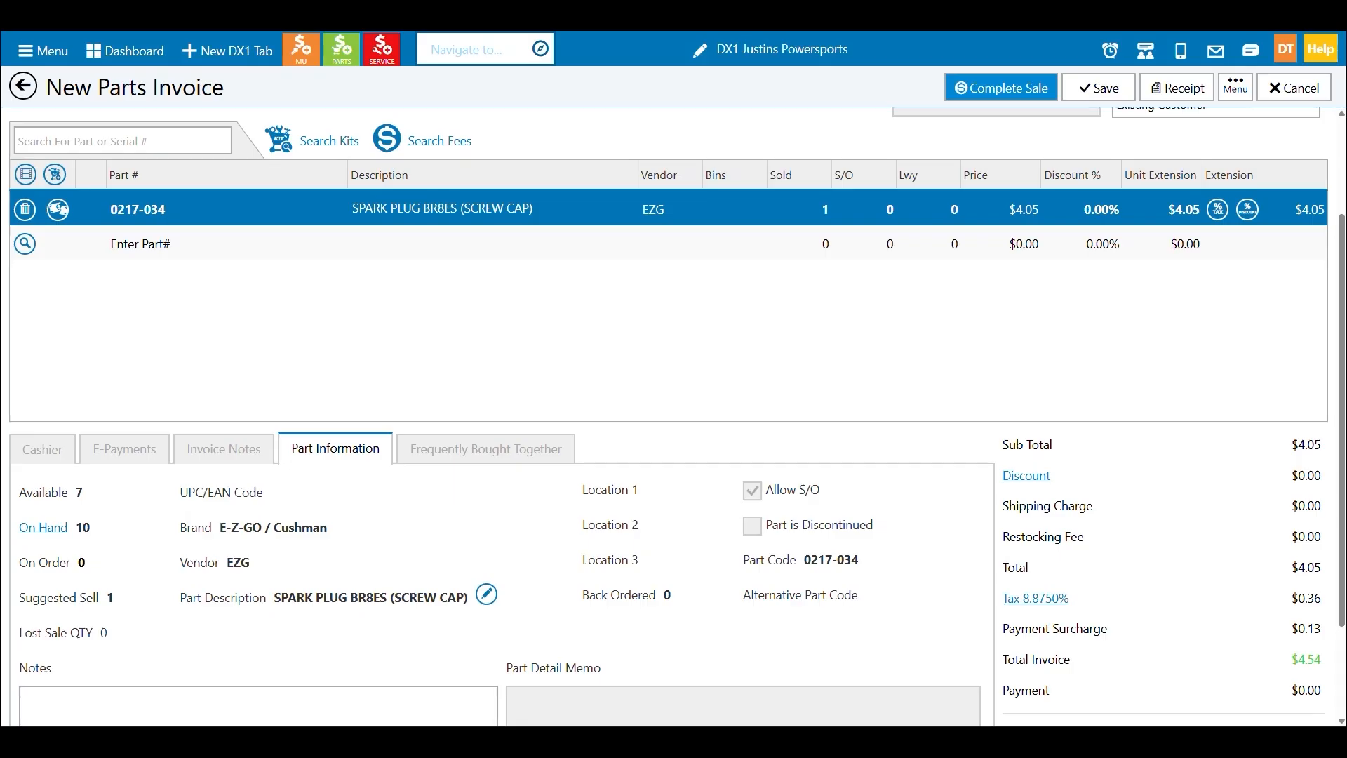
# Replace the new invoice's spark plug line with a freshly added EZG part 0217-034 and view its part information.
pyautogui.click(24, 209)
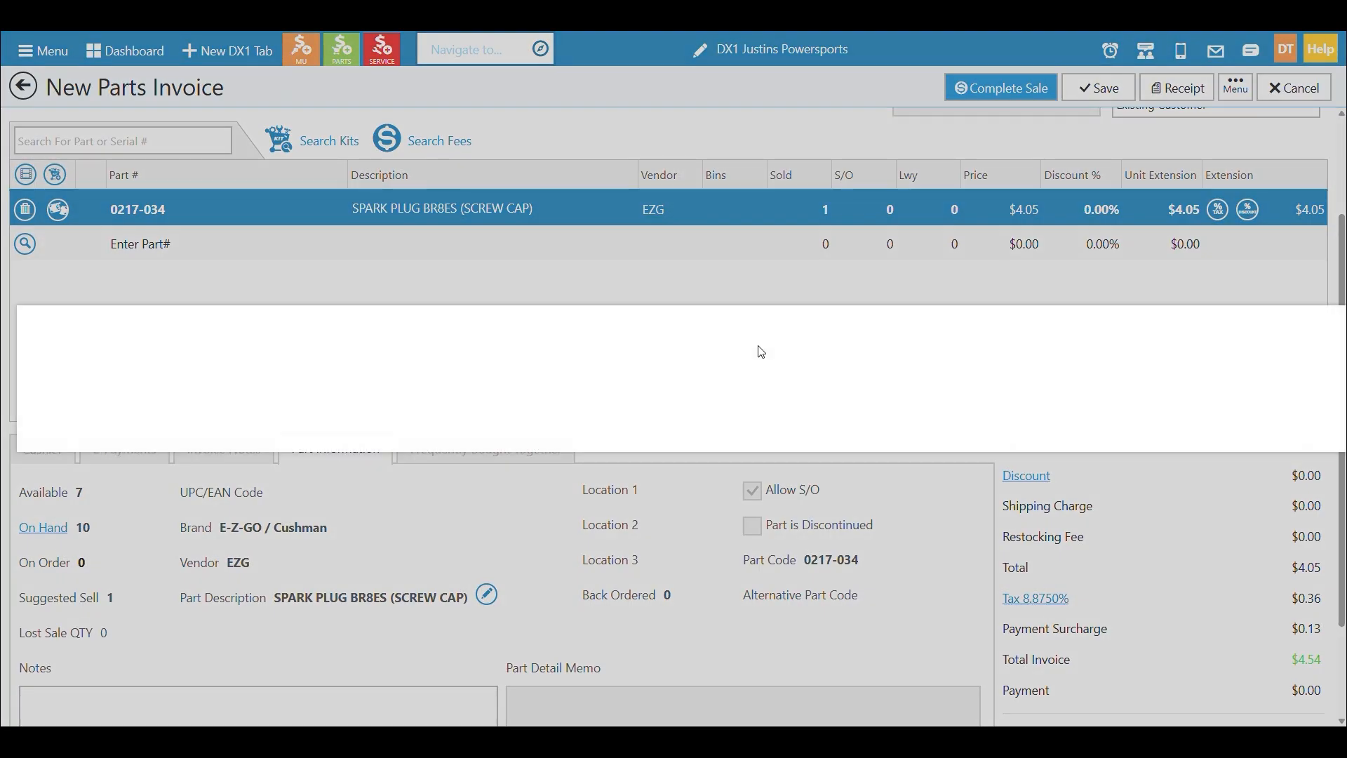
pyautogui.click(1145, 421)
pyautogui.click(116, 138)
pyautogui.write('0217-')
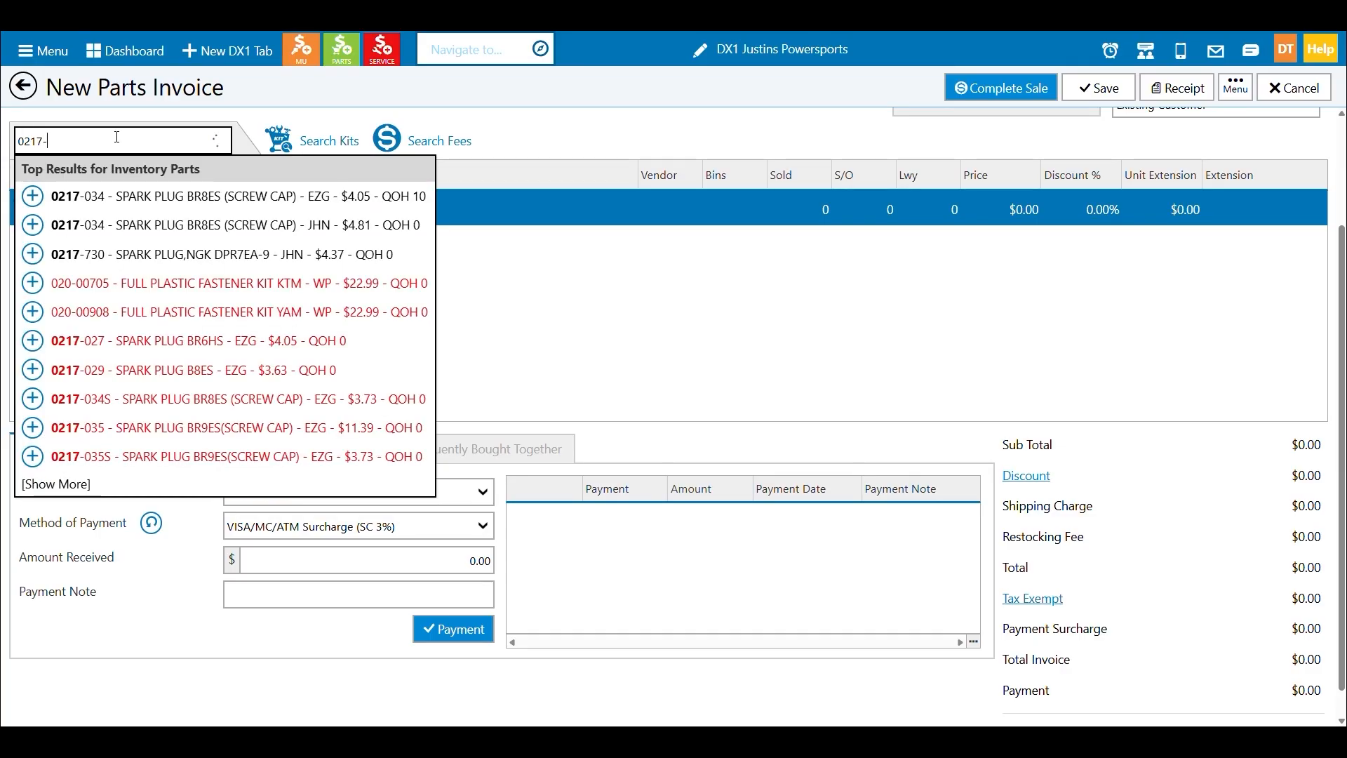
pyautogui.click(33, 196)
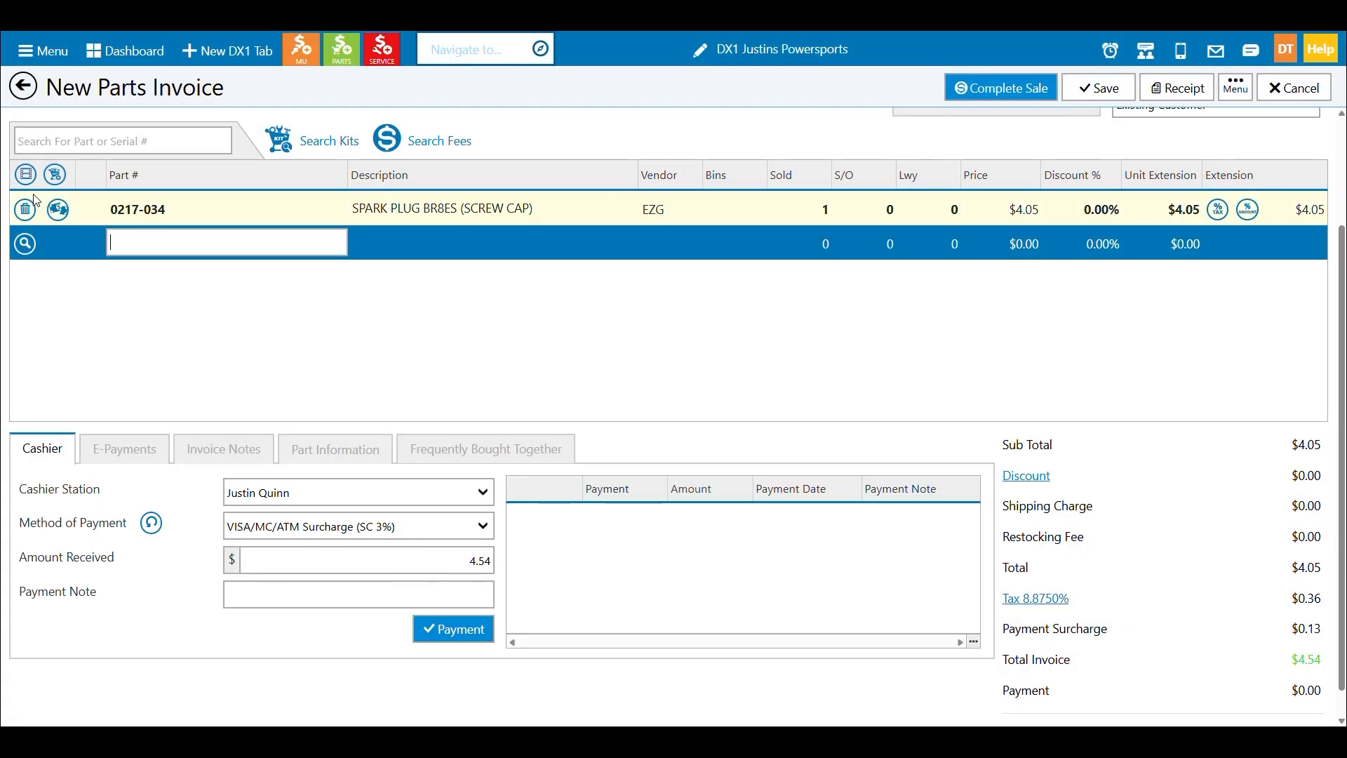
pyautogui.click(437, 219)
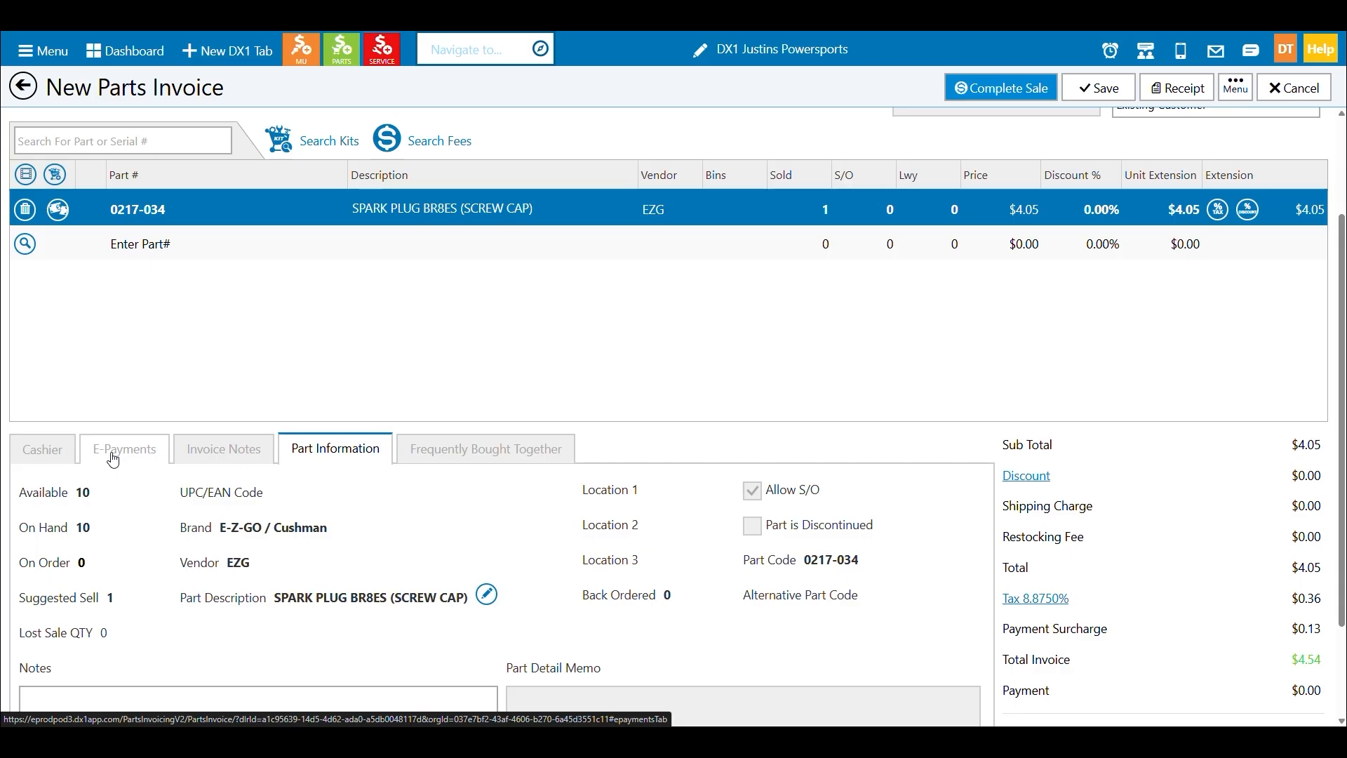
# Set the discount on the 0217-034 spark plug line to 10%.
pyautogui.scroll(2, 102, 365)
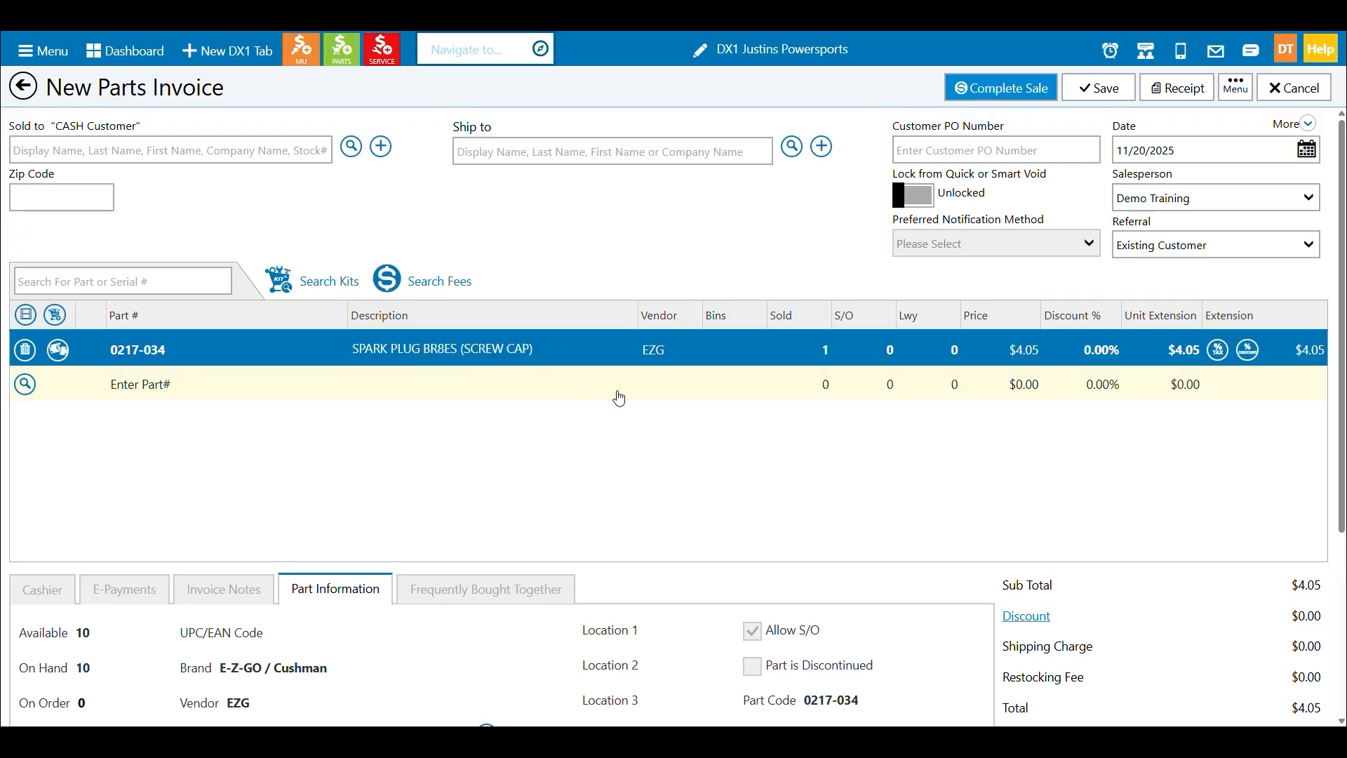
pyautogui.click(1082, 354)
pyautogui.write('10')
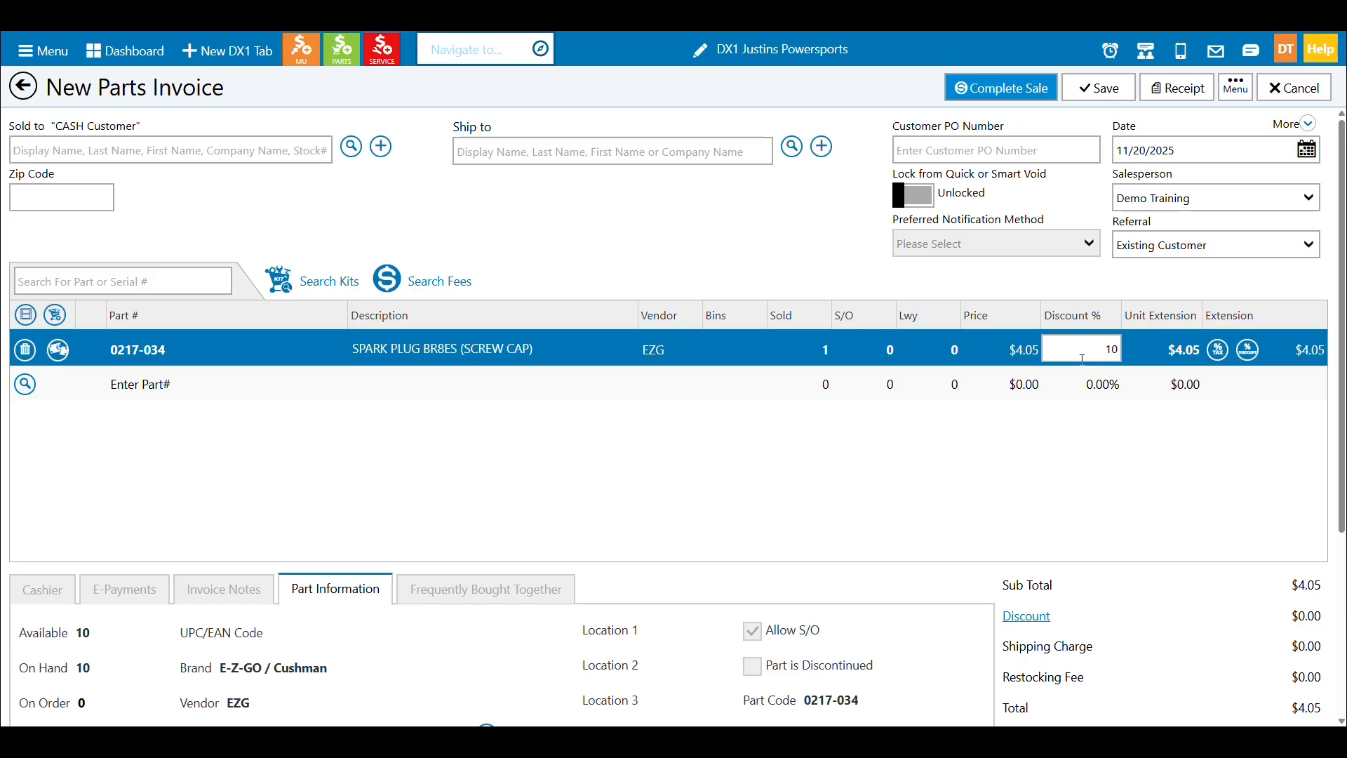
pyautogui.press('Return')
# Override the spark plug line's unit extension with $3.50.
pyautogui.click(1160, 350)
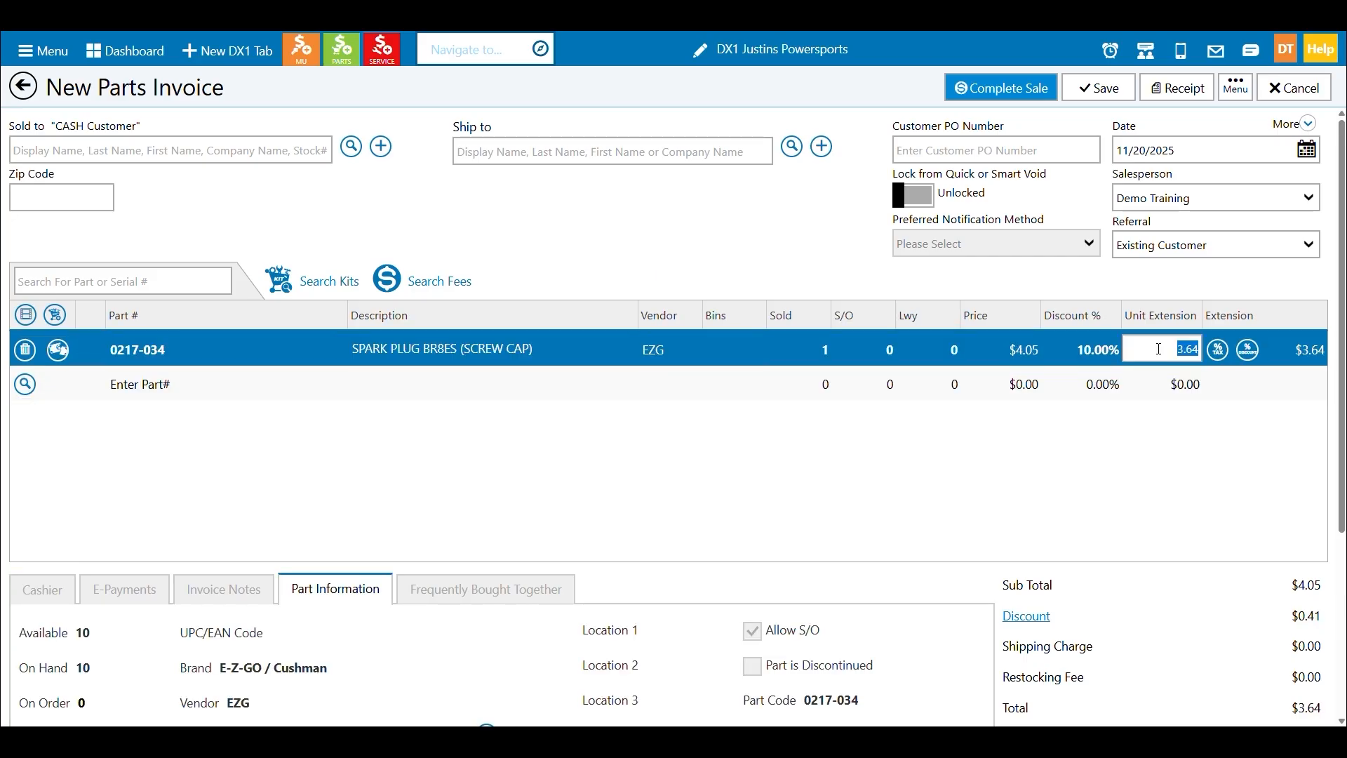
pyautogui.write('3.50')
pyautogui.press('Return')
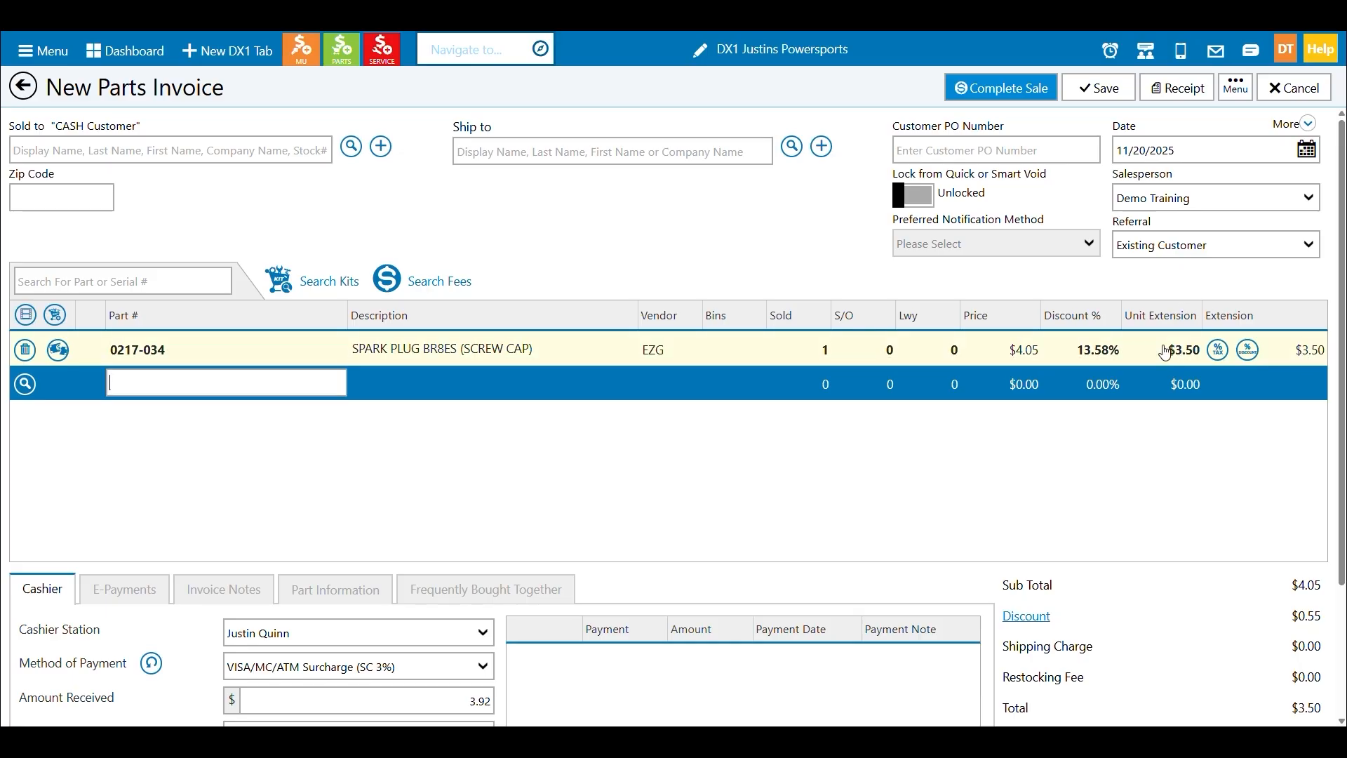
# Set the sold quantity of the spark plug line to 2.
pyautogui.click(831, 358)
pyautogui.write('2')
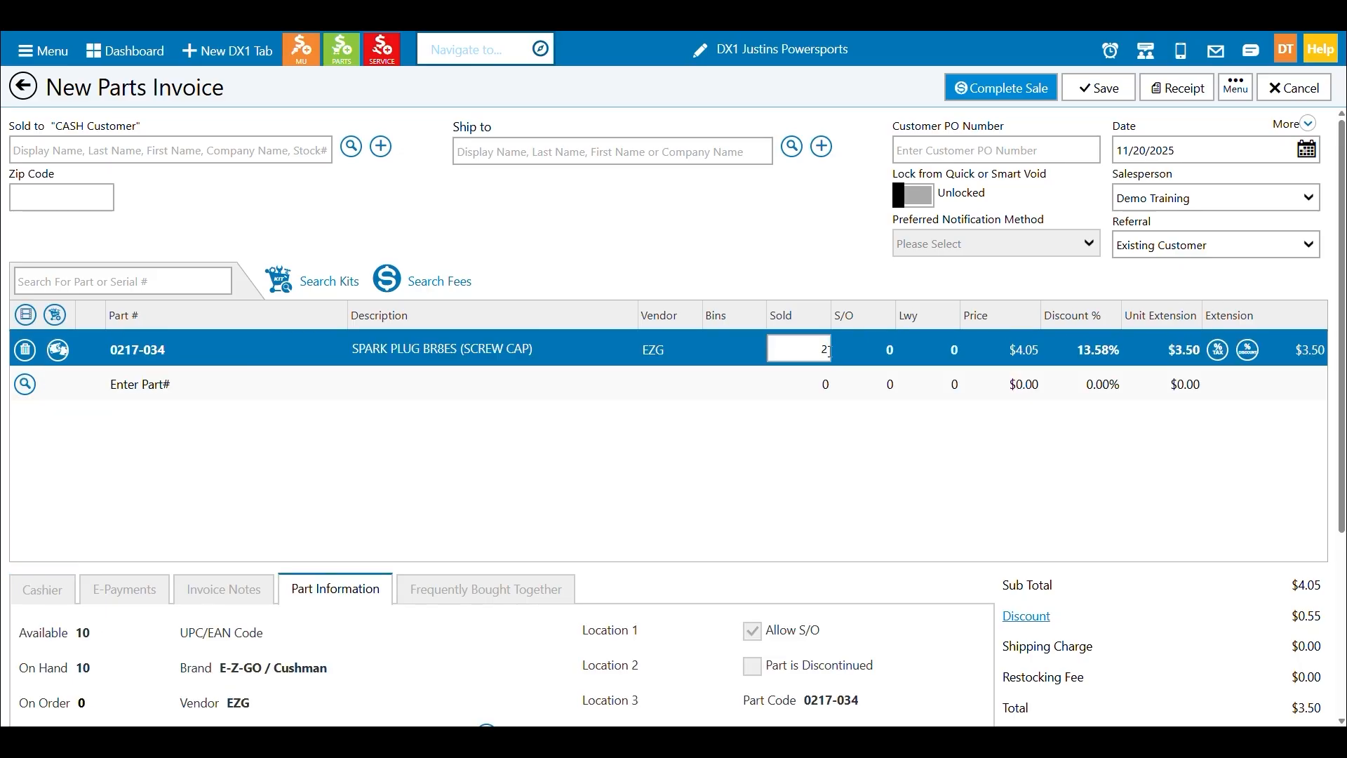
pyautogui.press('Tab')
pyautogui.press('Tab')
pyautogui.press('Tab')
pyautogui.press('Tab')
pyautogui.press('Tab')
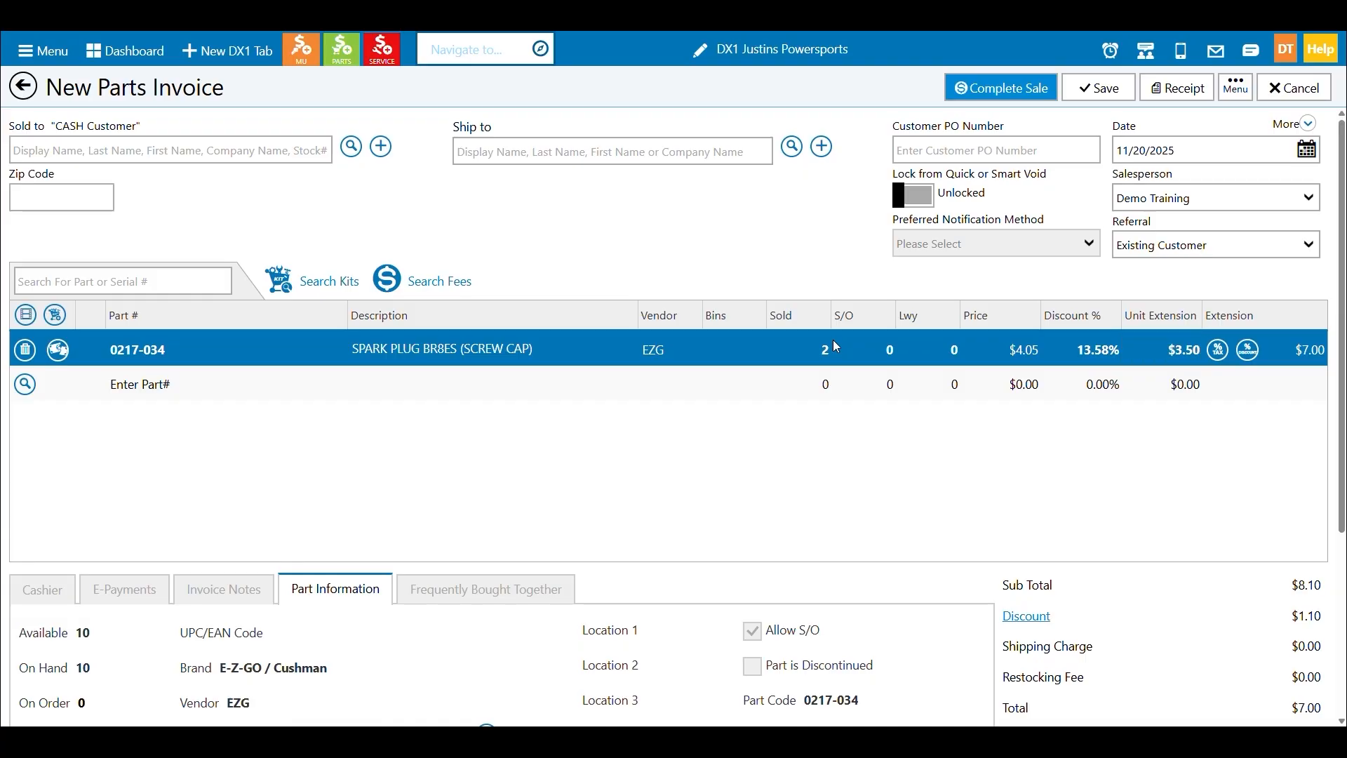
pyautogui.press('Tab')
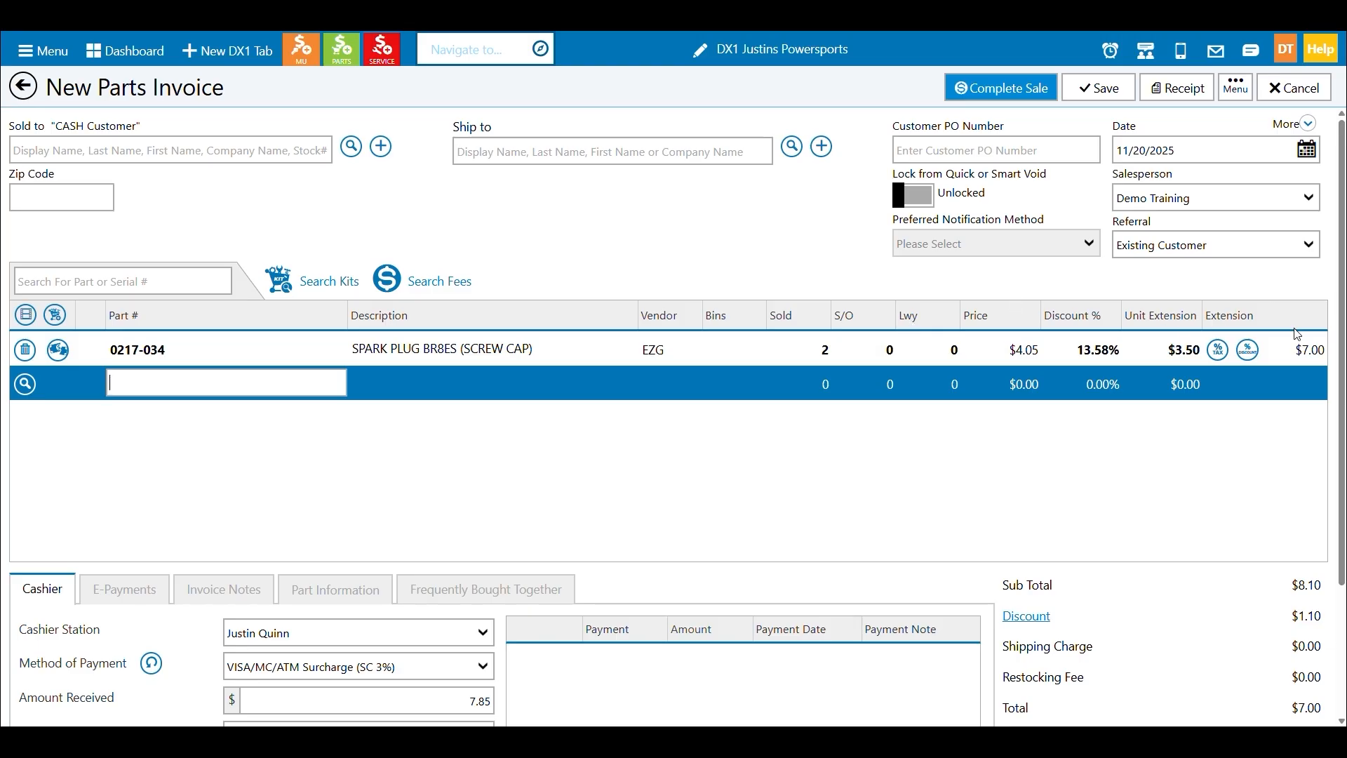
# Try marking the spark plug line as tax exempt in its tax settings and cancel the change.
pyautogui.click(1218, 351)
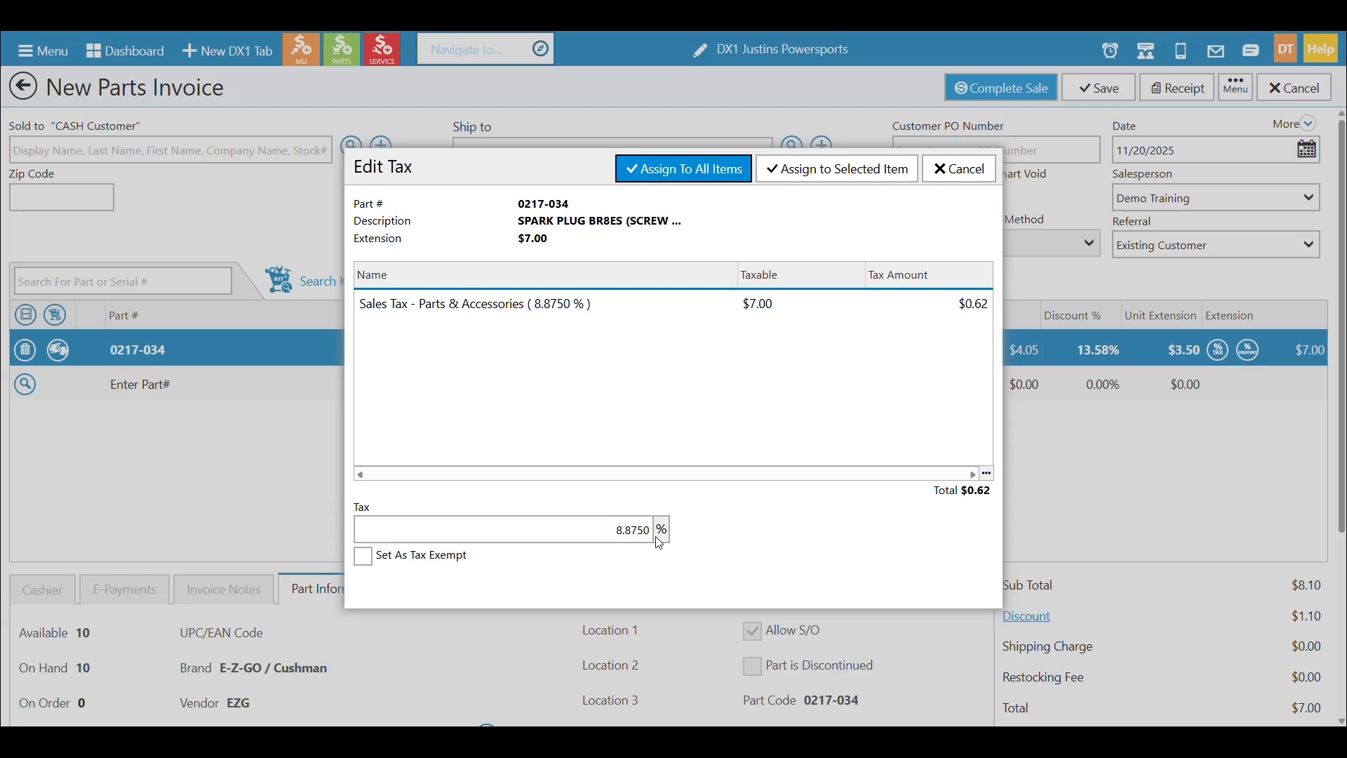
pyautogui.click(363, 559)
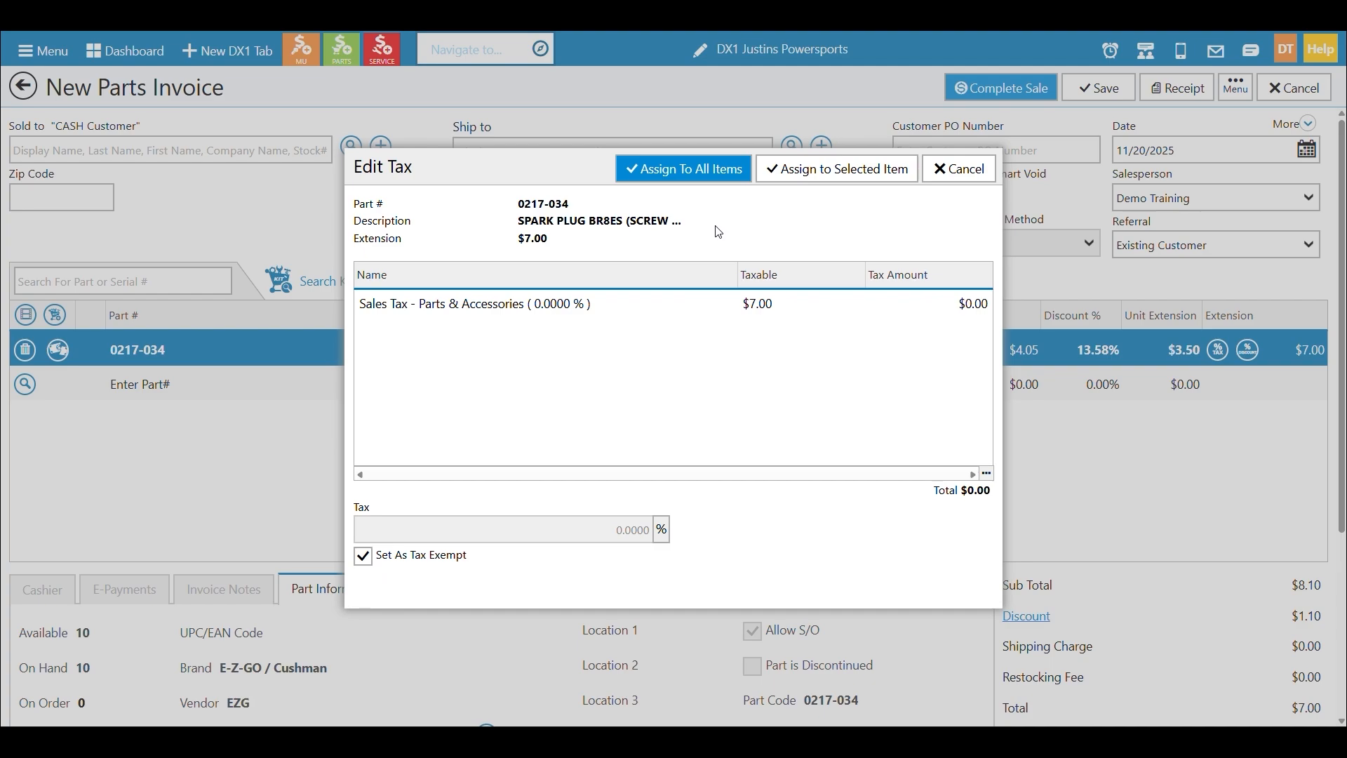
pyautogui.click(959, 172)
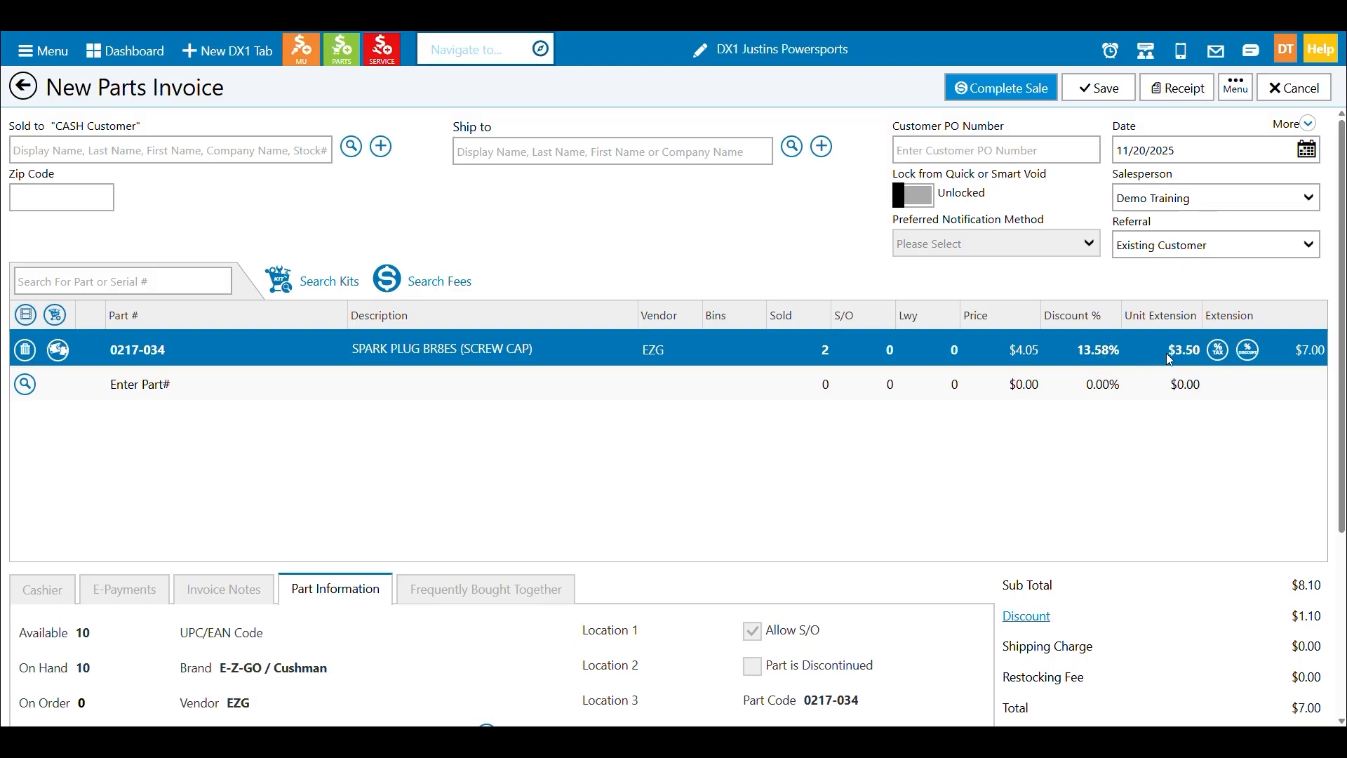
# Override the spark plug line's discount with the Cost Plus method at 20% and save it.
pyautogui.click(1248, 349)
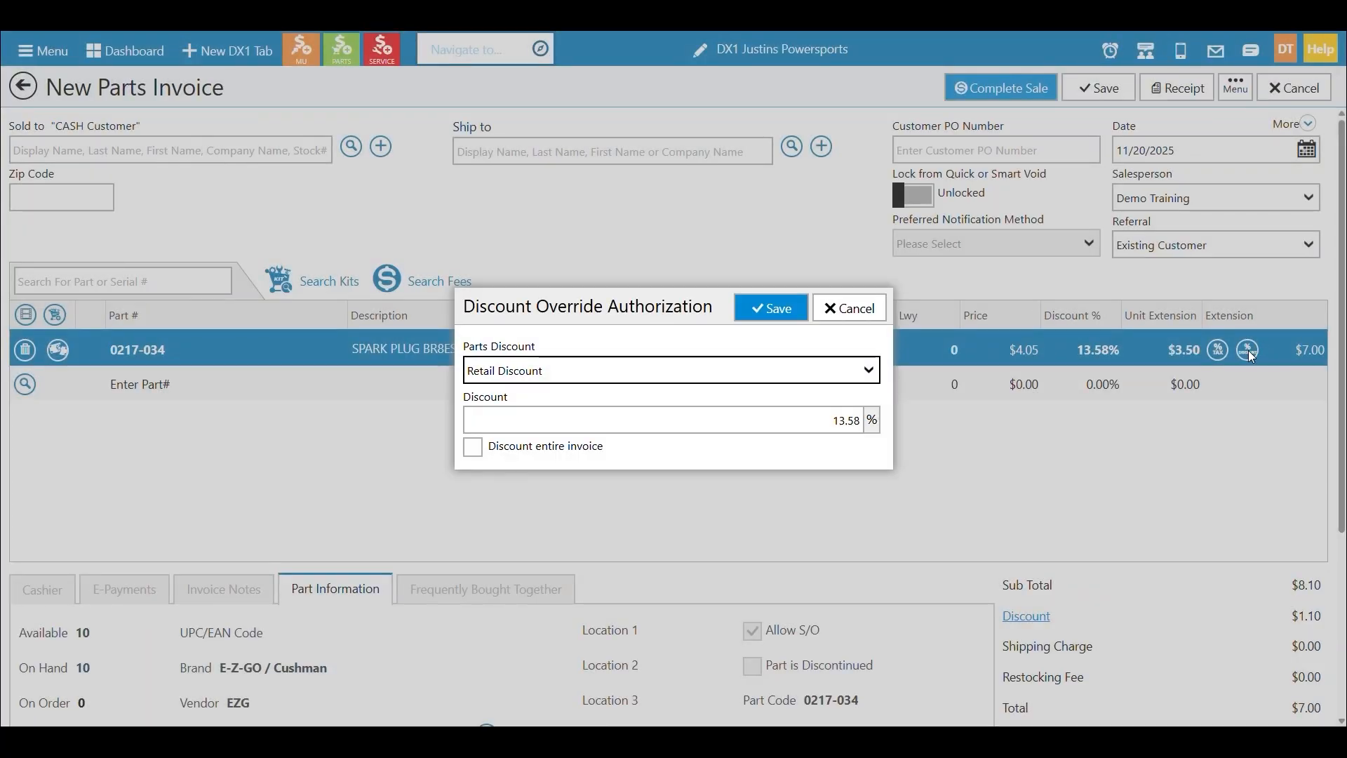
pyautogui.click(876, 381)
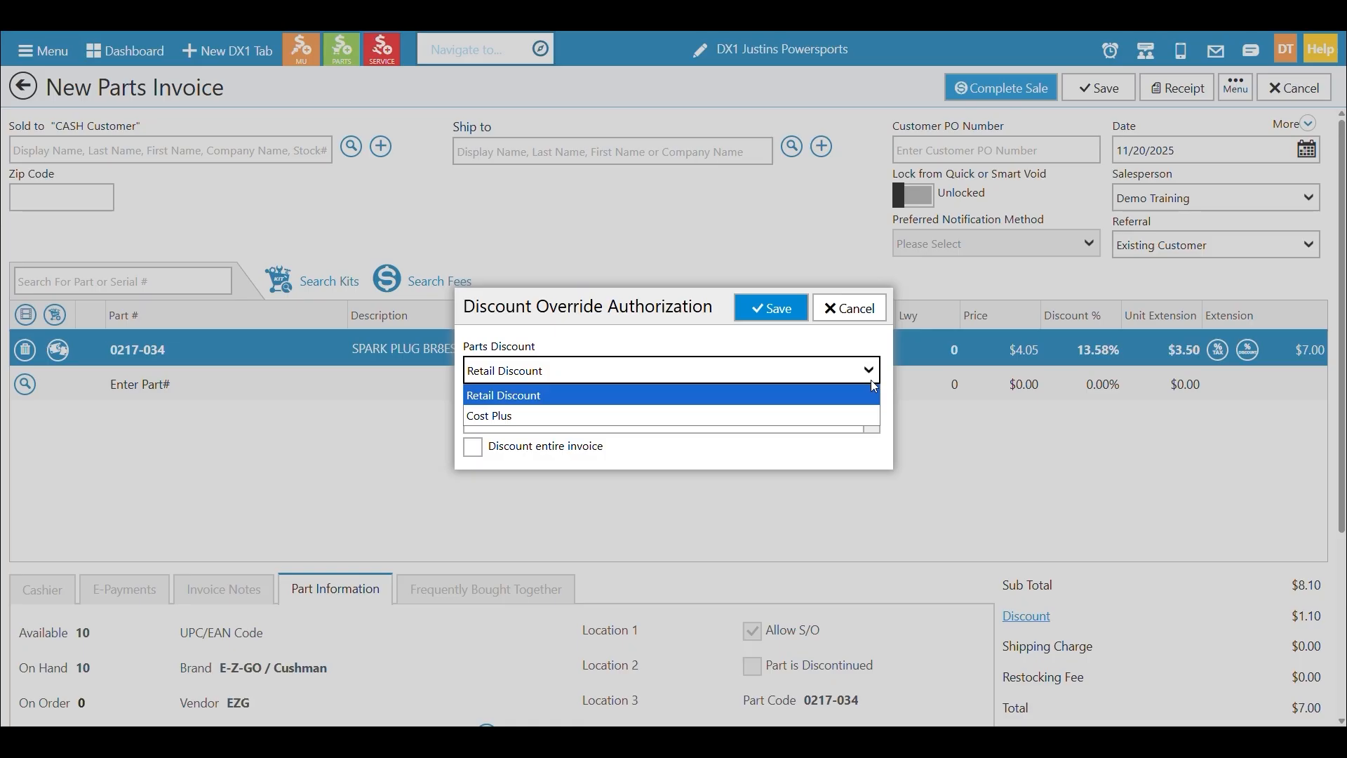
pyautogui.click(855, 418)
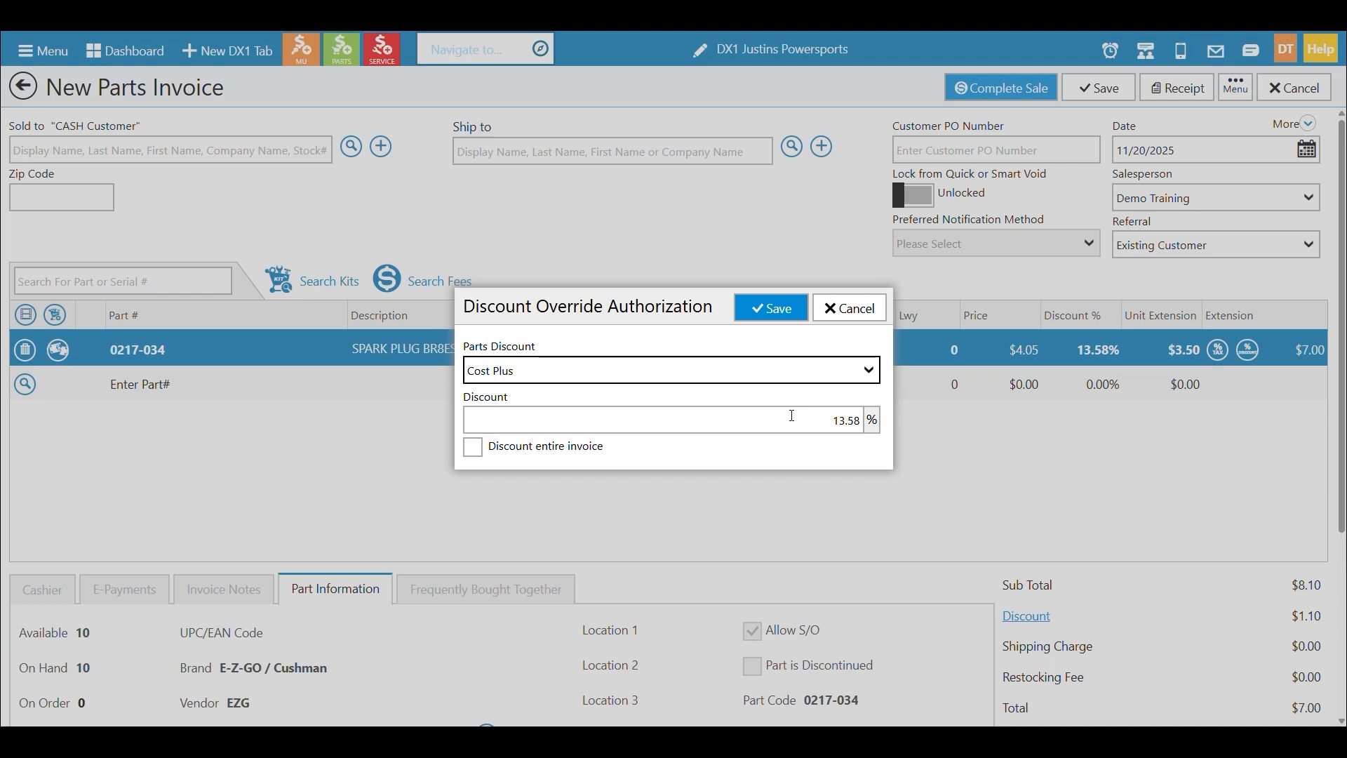
pyautogui.click(777, 424)
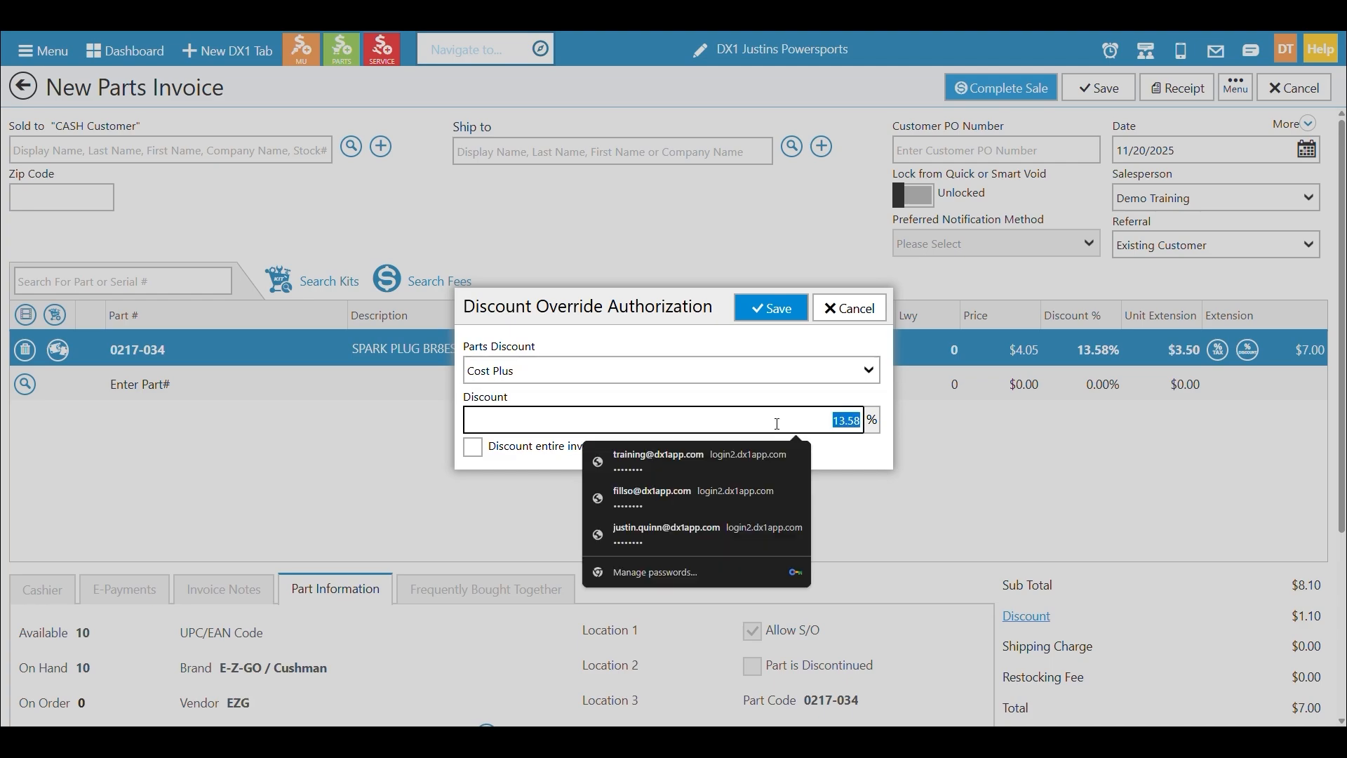
pyautogui.write('20')
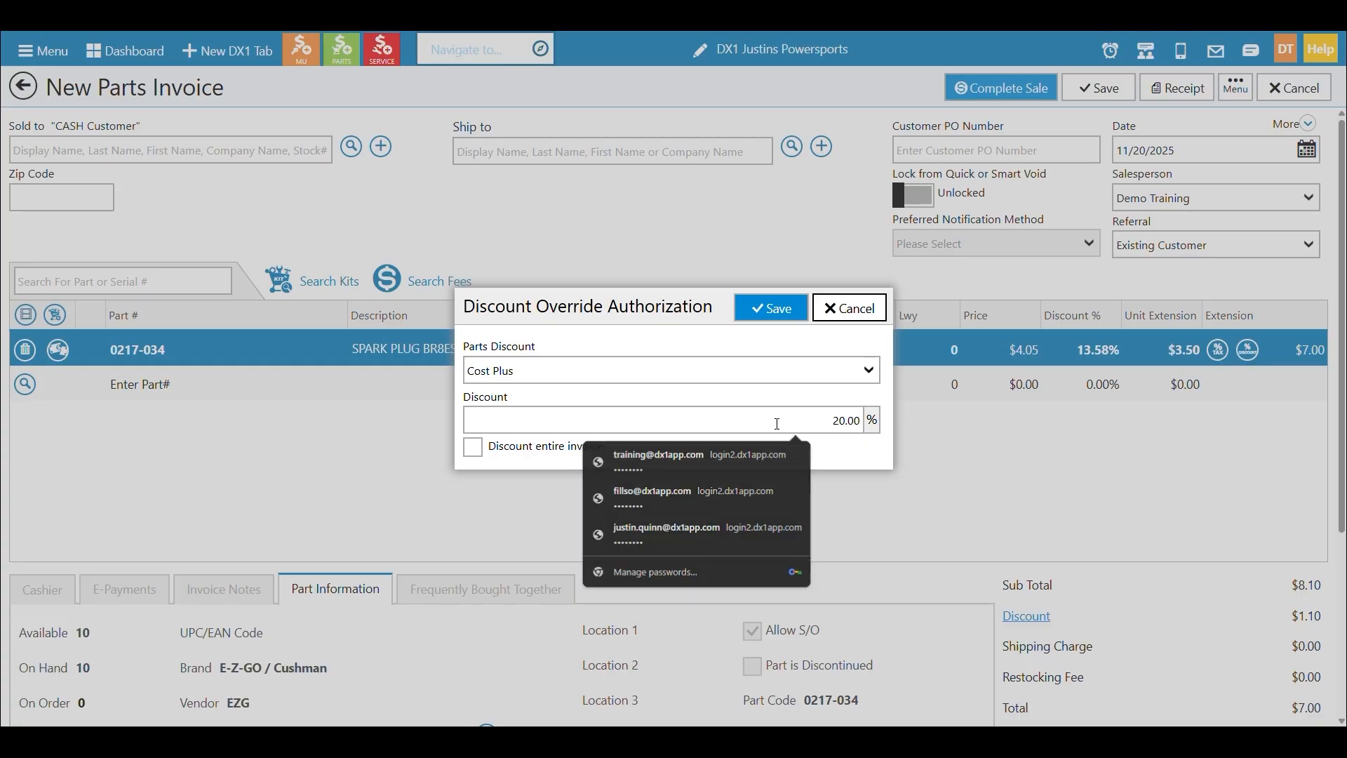
pyautogui.click(772, 315)
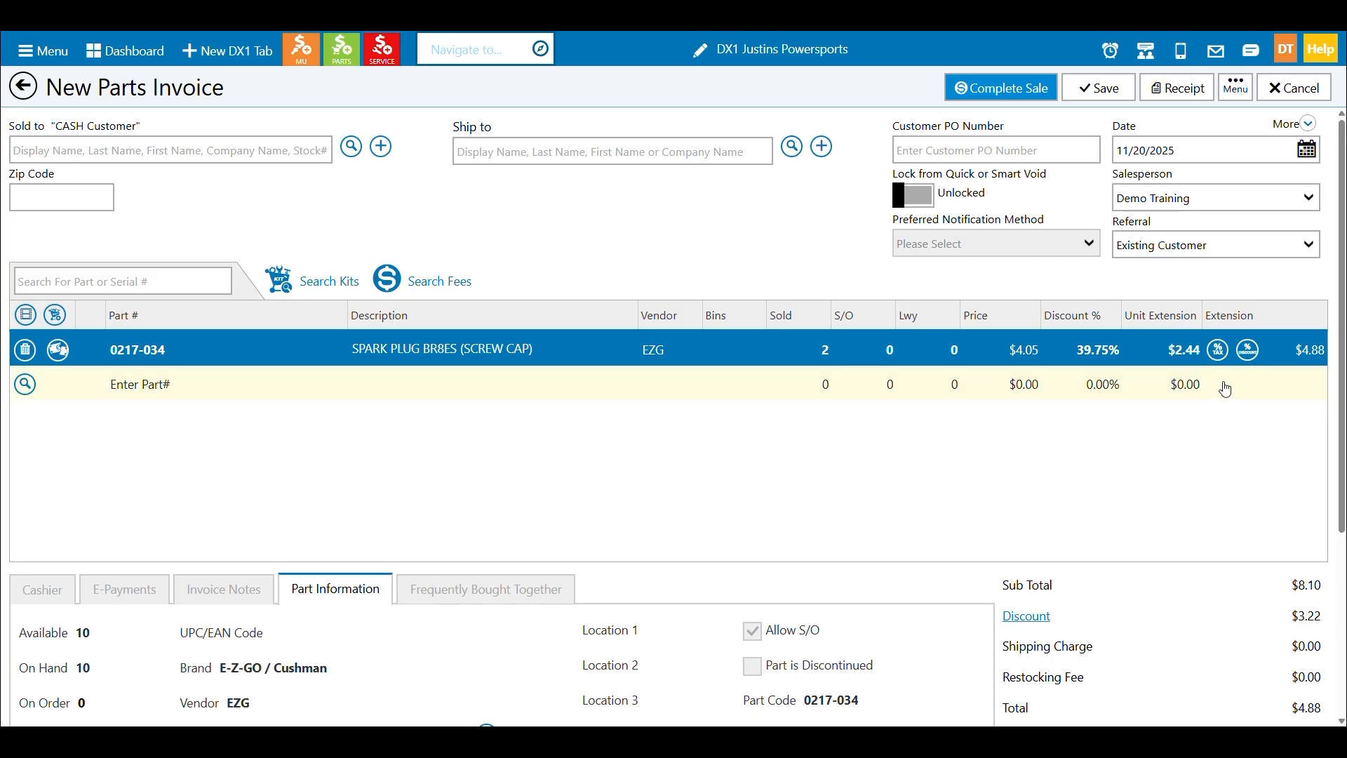
# Review the Parts Discount methods in the line's discount override and close it without saving.
pyautogui.click(1248, 356)
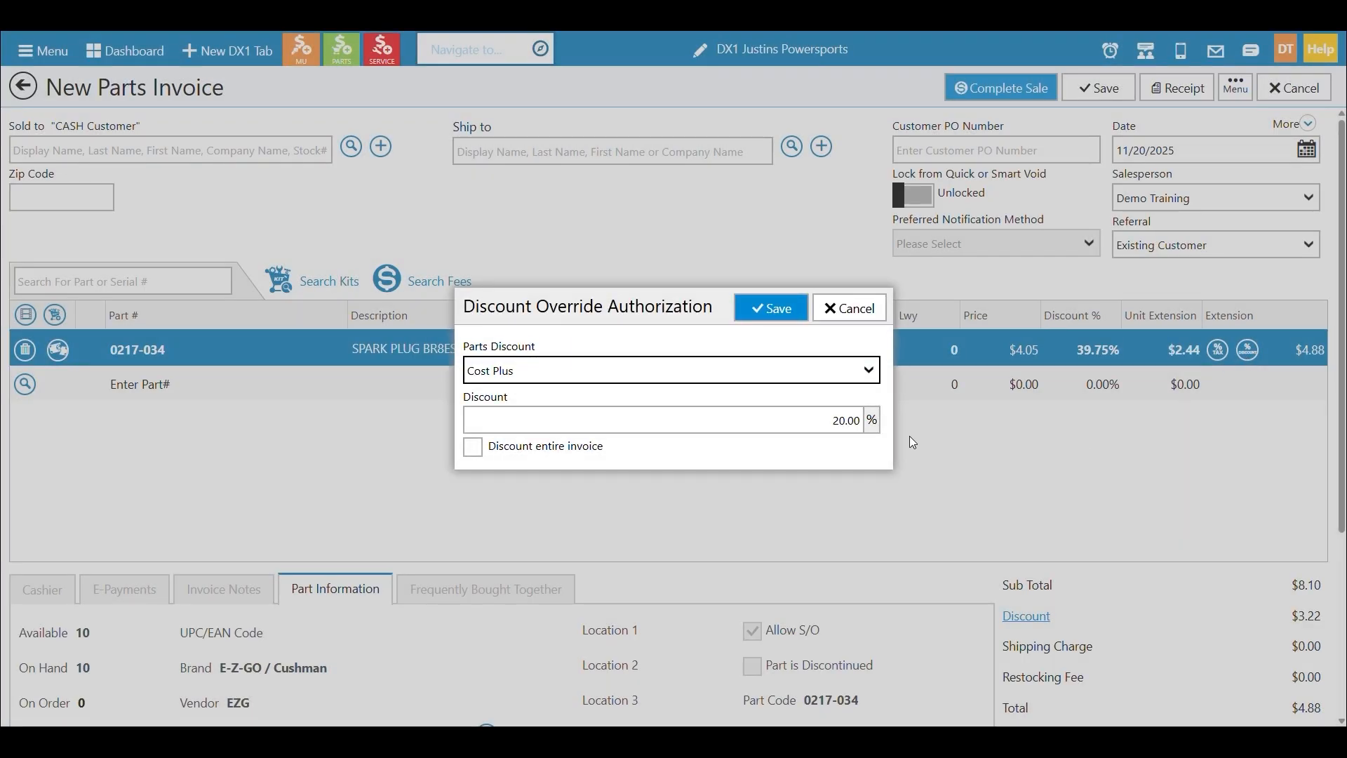
pyautogui.click(871, 377)
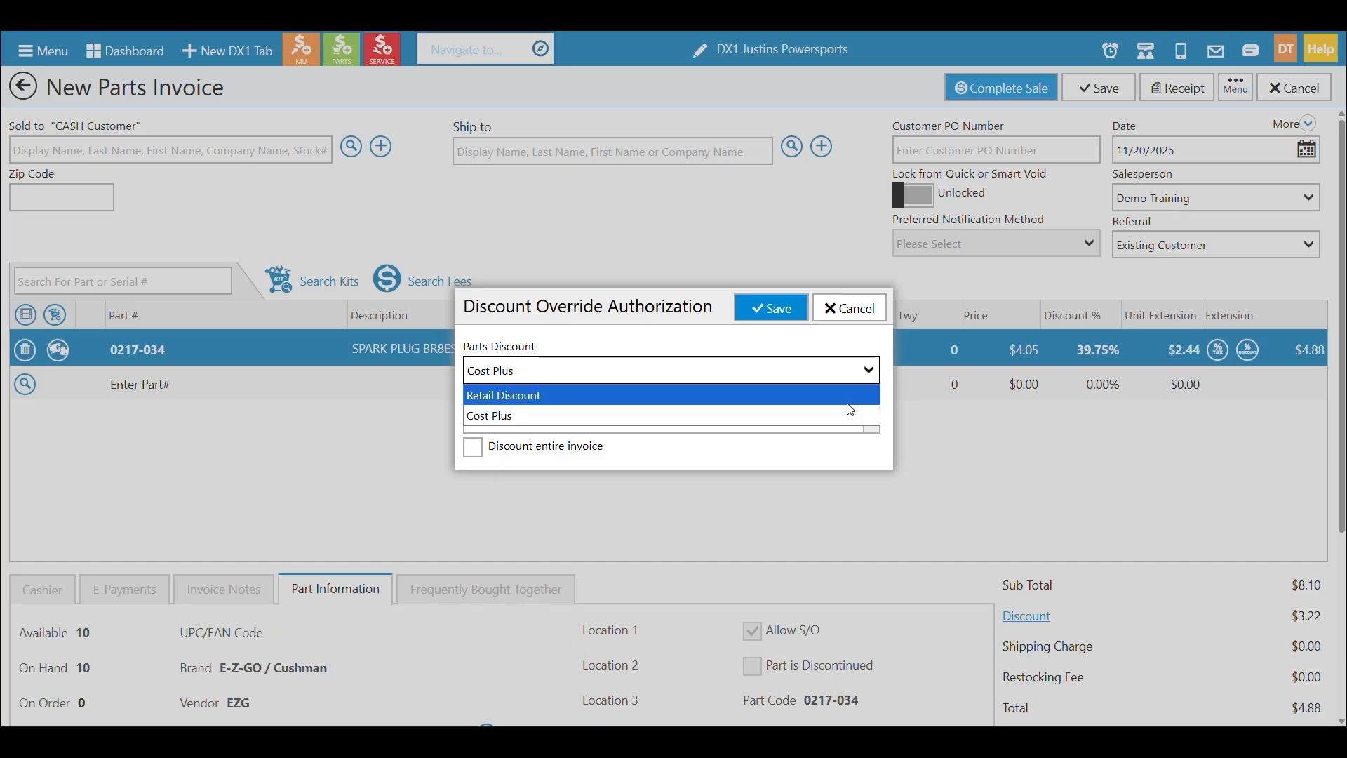
pyautogui.click(851, 314)
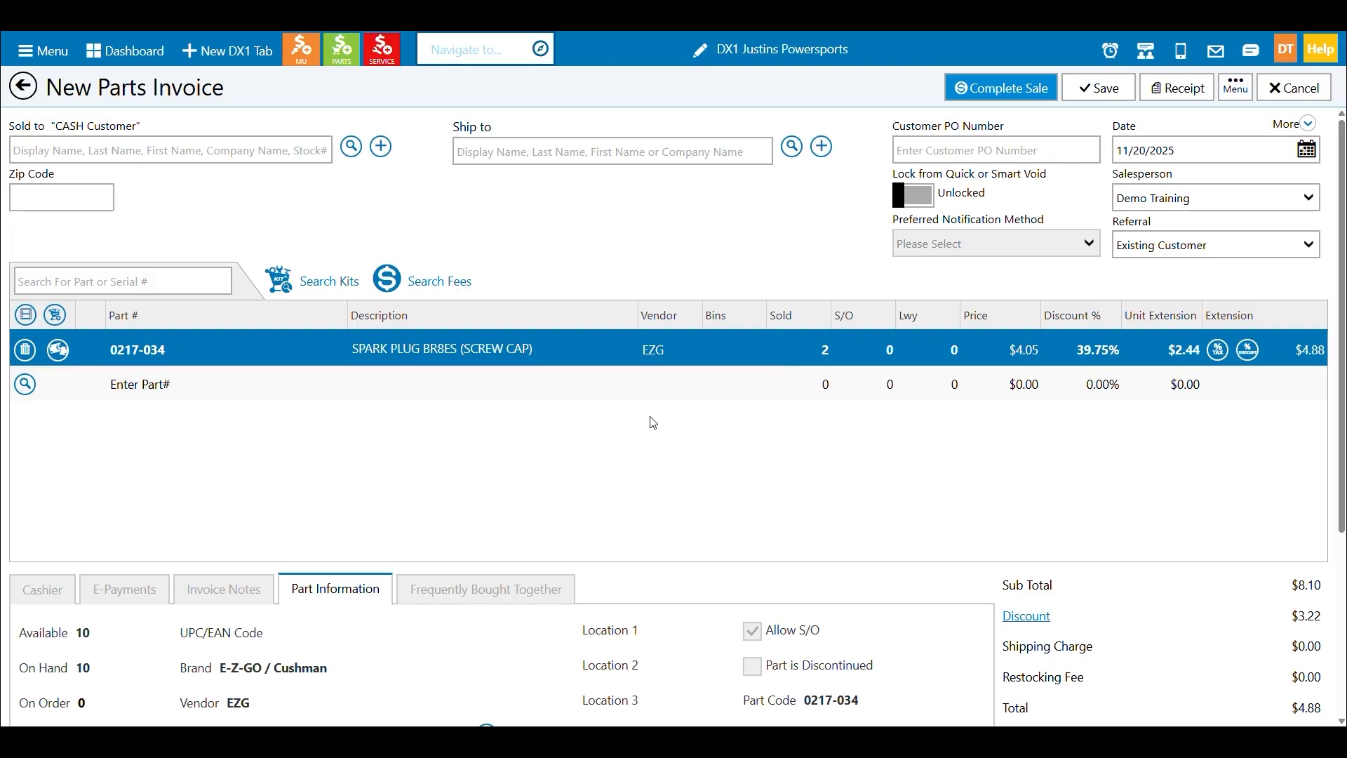
# Review the invoice's Frequently Bought Together, Part Information, Invoice Notes and E-Payments sections.
pyautogui.click(523, 588)
pyautogui.scroll(-2, 551, 472)
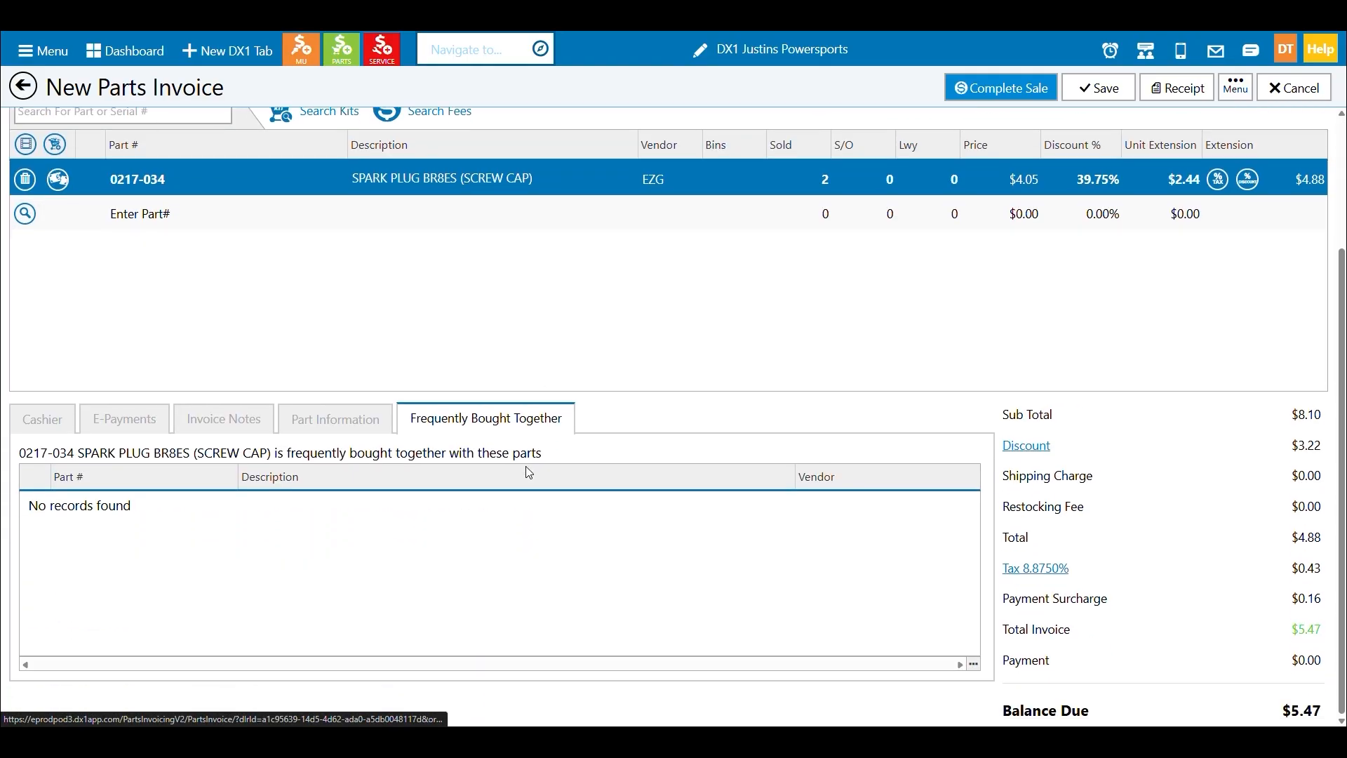
pyautogui.click(340, 419)
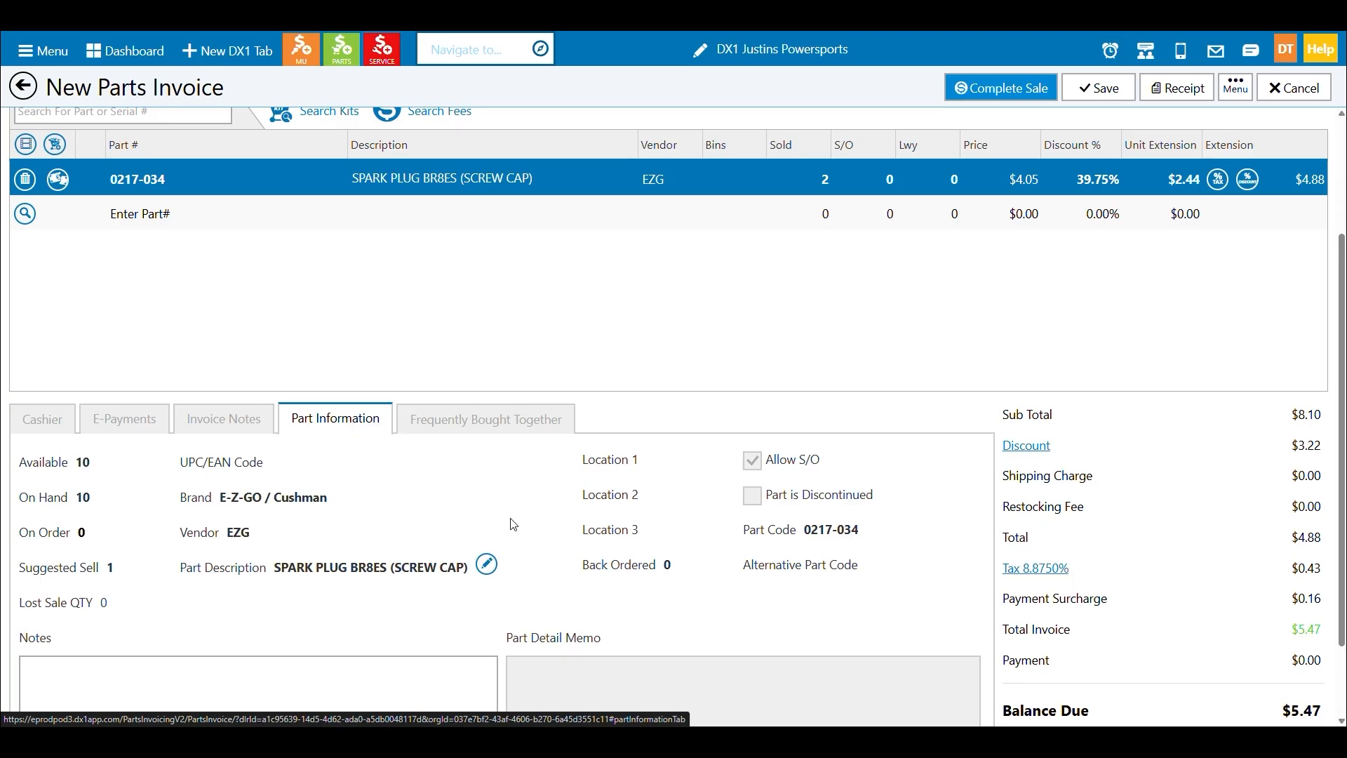
pyautogui.click(232, 424)
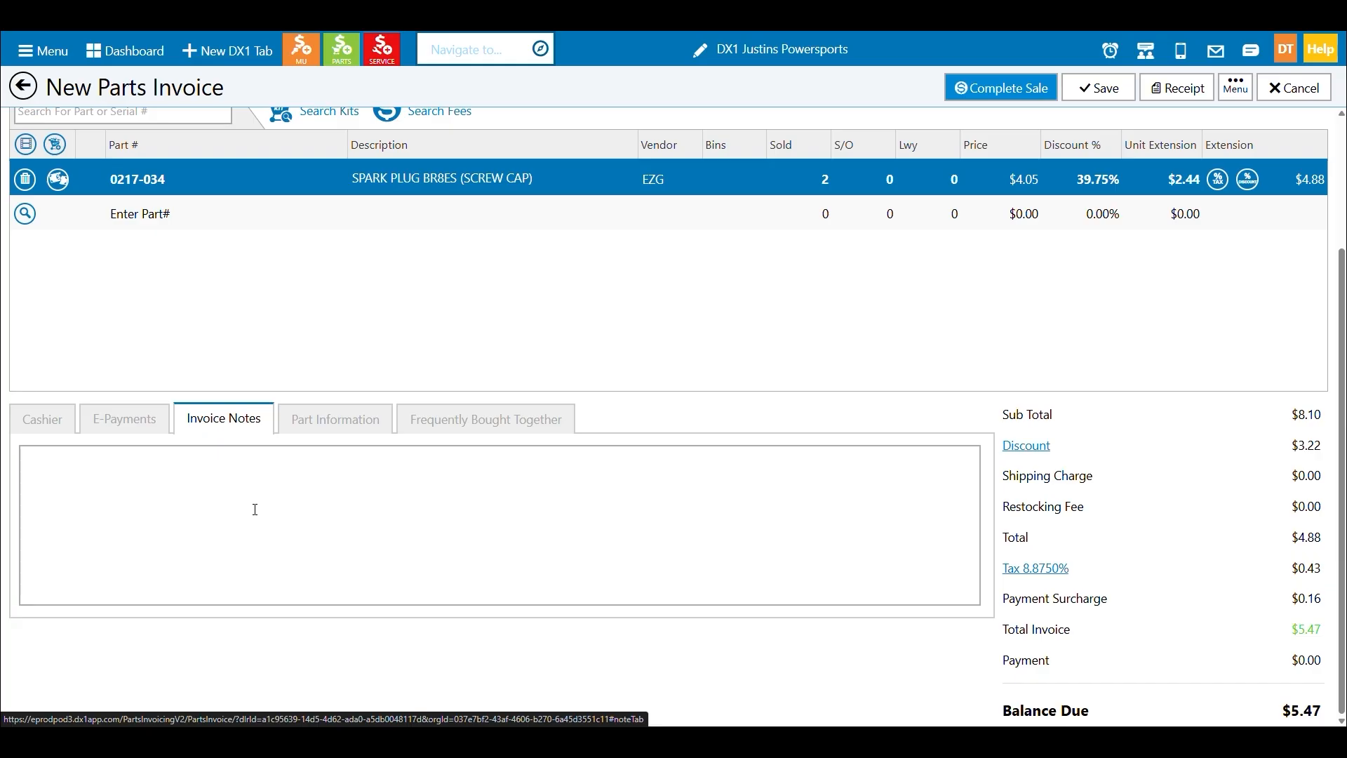
pyautogui.click(140, 424)
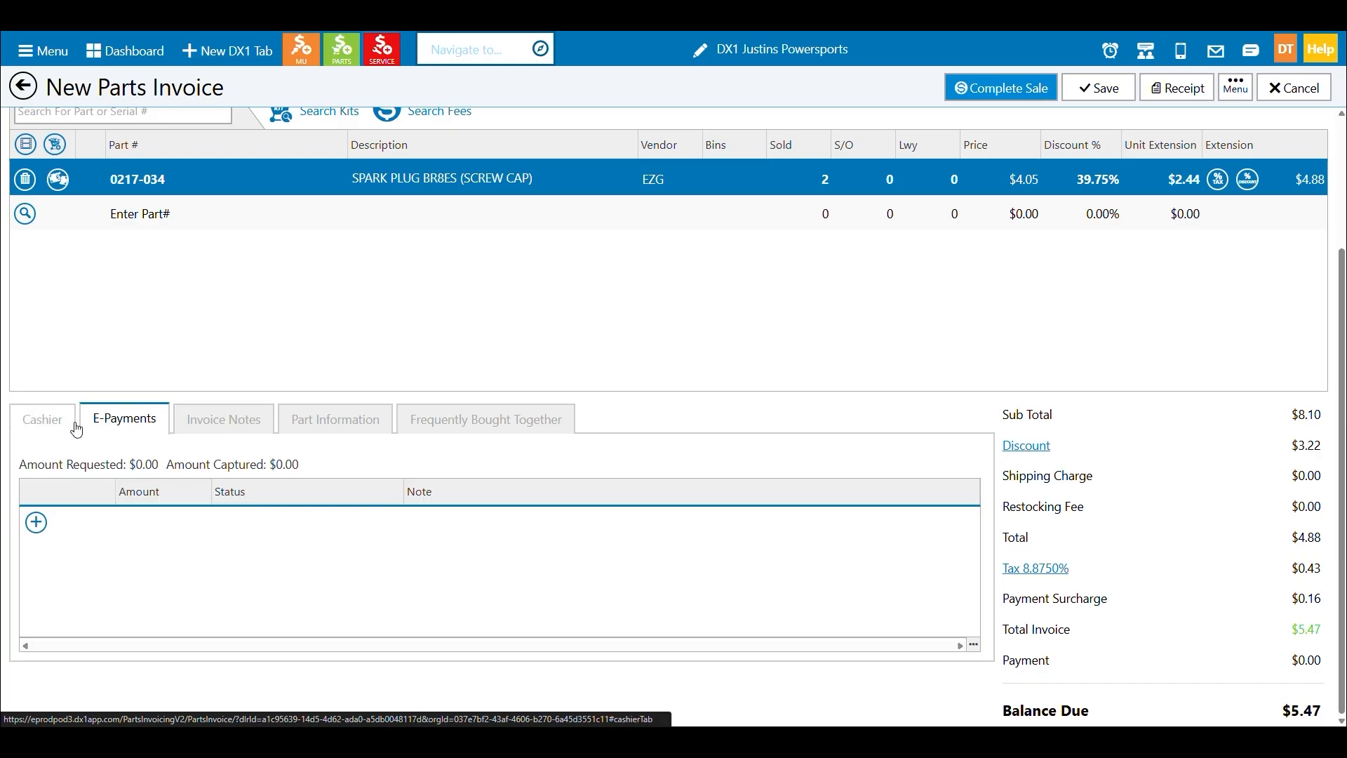
# Record a CASH $ payment of $5.31 for the full balance and complete the sale.
pyautogui.click(42, 418)
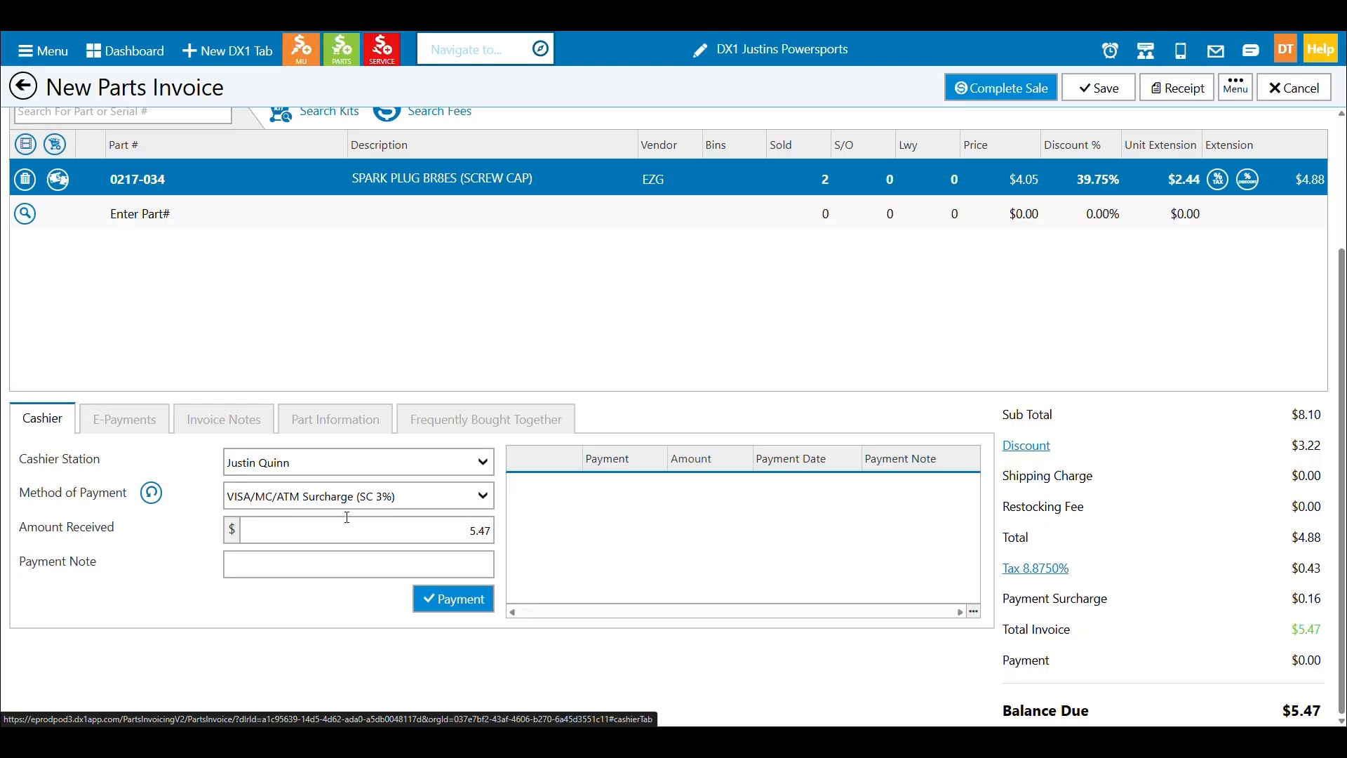
pyautogui.scroll(1, 346, 523)
pyautogui.scroll(-1, 350, 522)
pyautogui.click(488, 503)
pyautogui.click(470, 267)
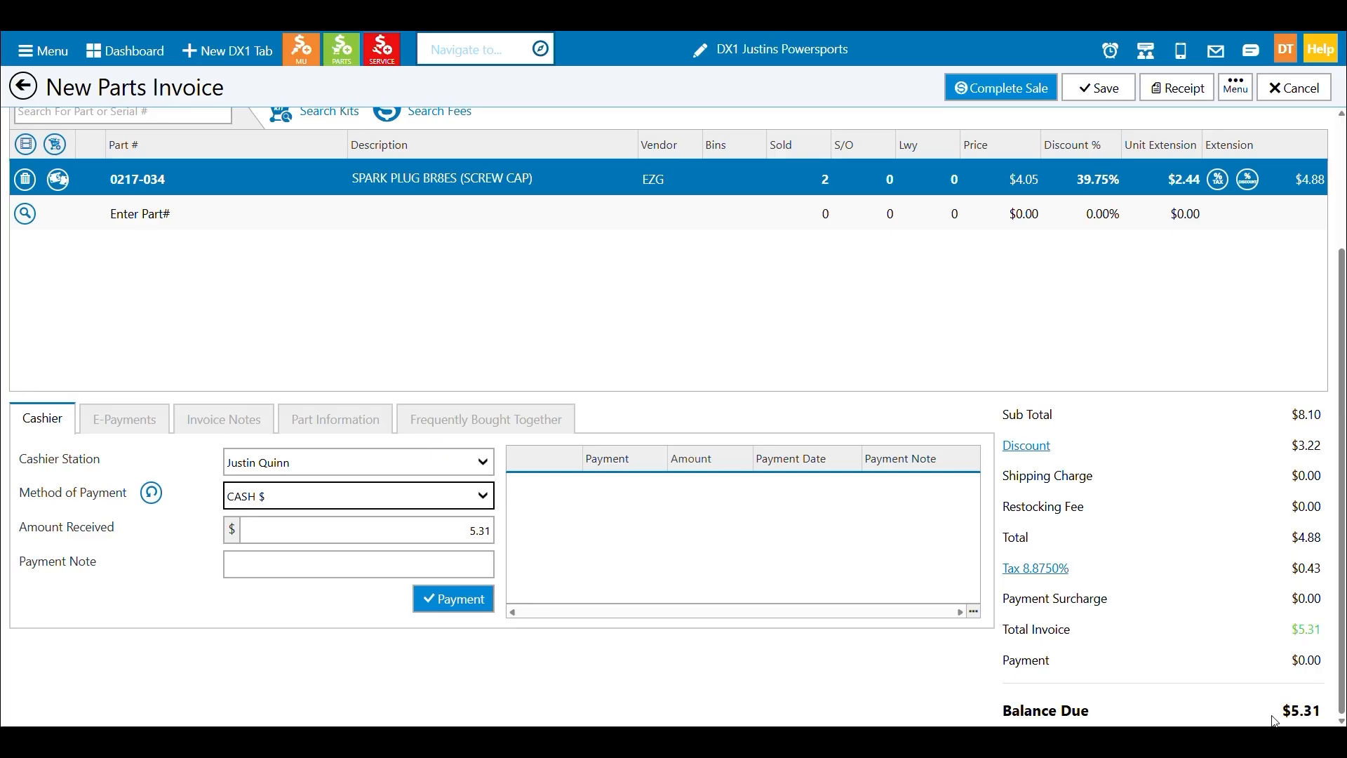
pyautogui.click(472, 601)
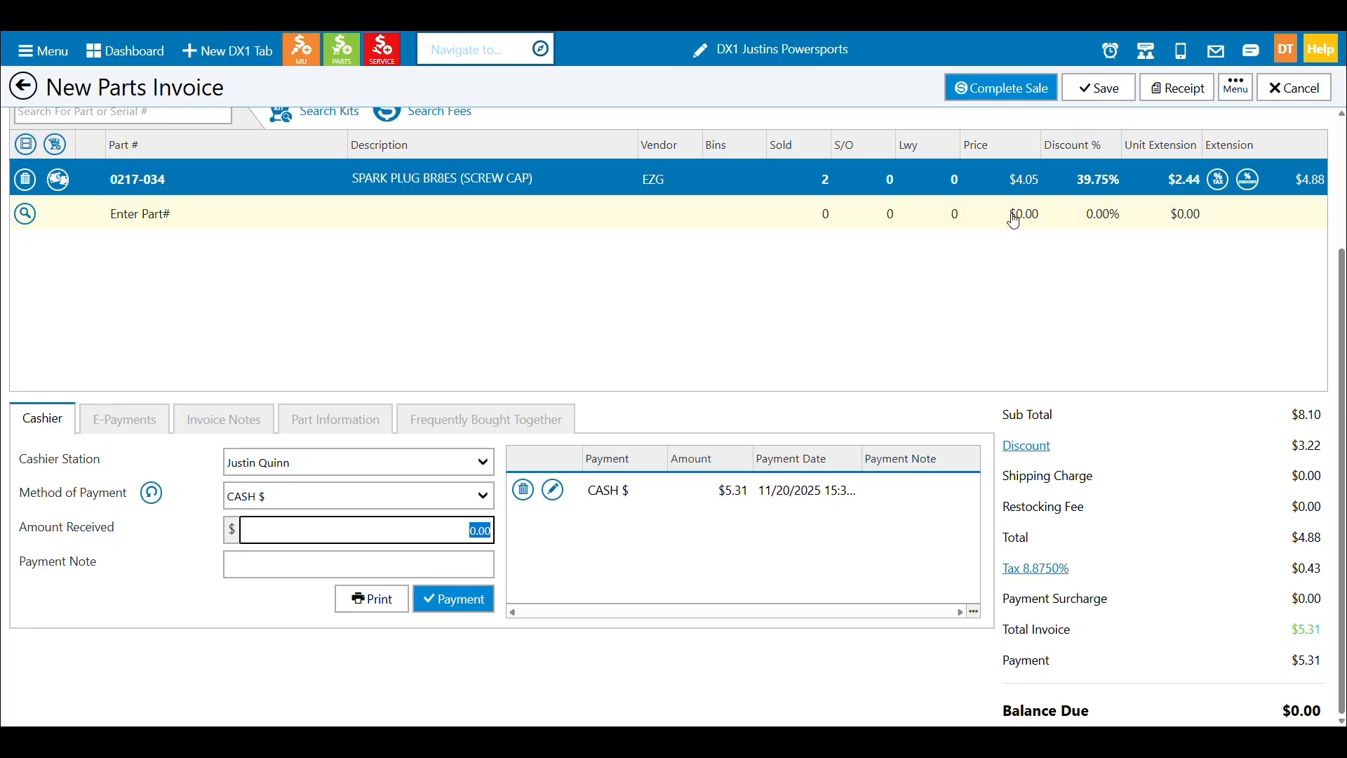
pyautogui.click(999, 91)
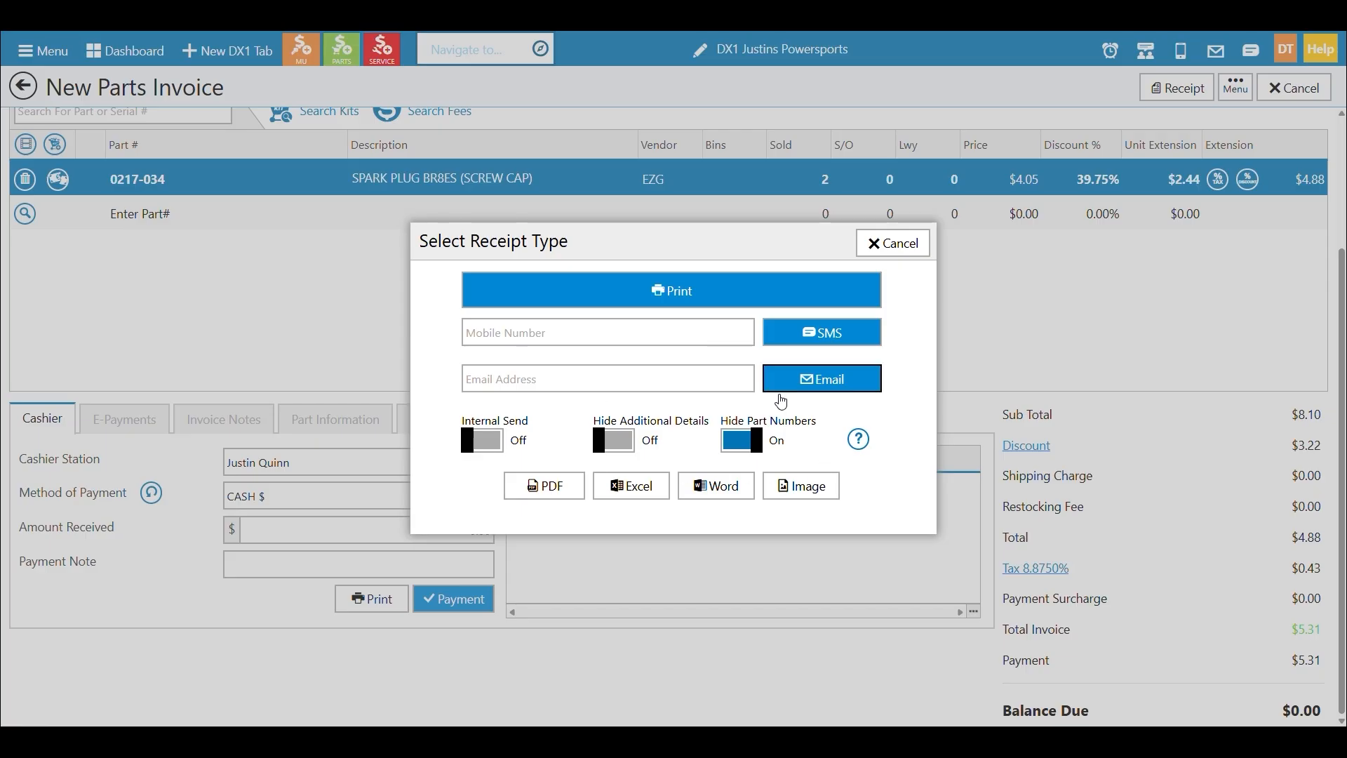
# Try the Hide Part Numbers and Hide Additional Details receipt options, preview the printed receipt with part numbers hidden, and cancel printing.
pyautogui.click(757, 454)
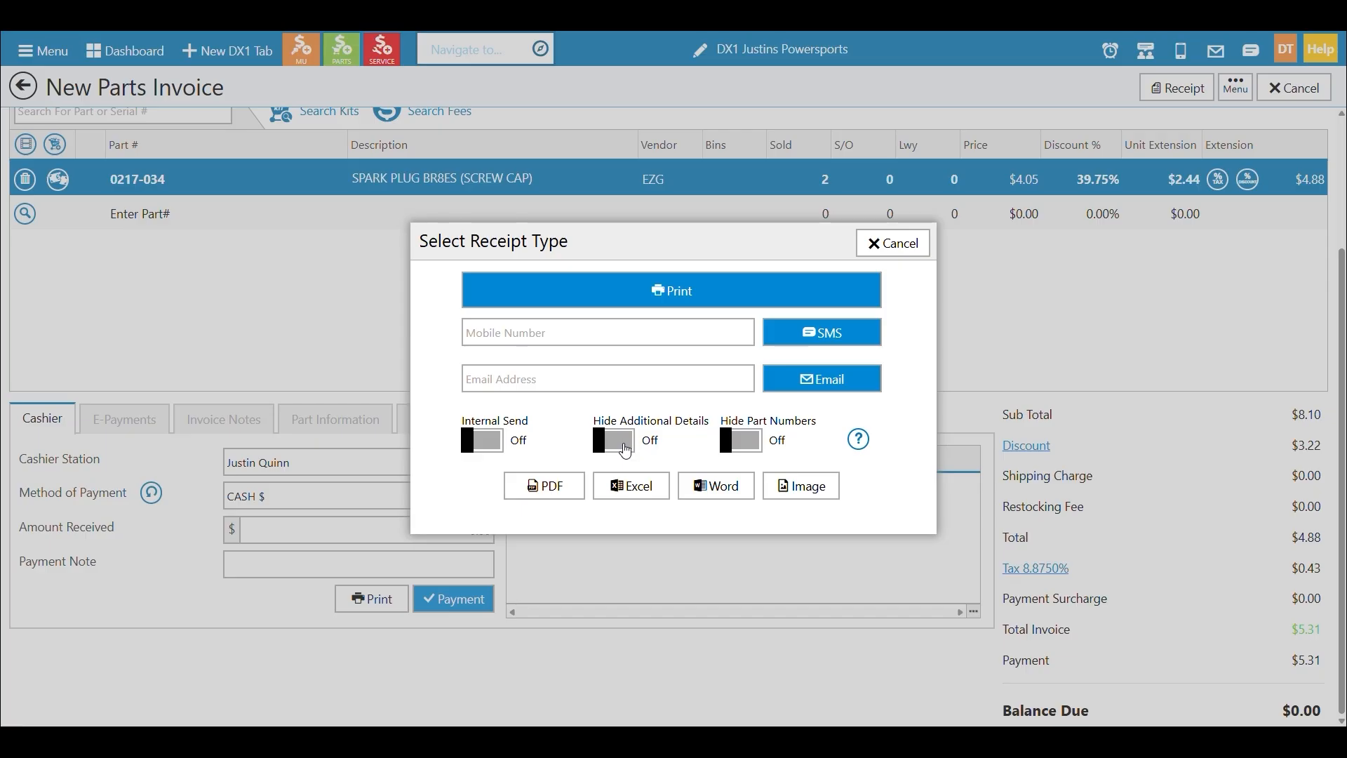
pyautogui.click(608, 441)
pyautogui.click(610, 440)
pyautogui.click(740, 439)
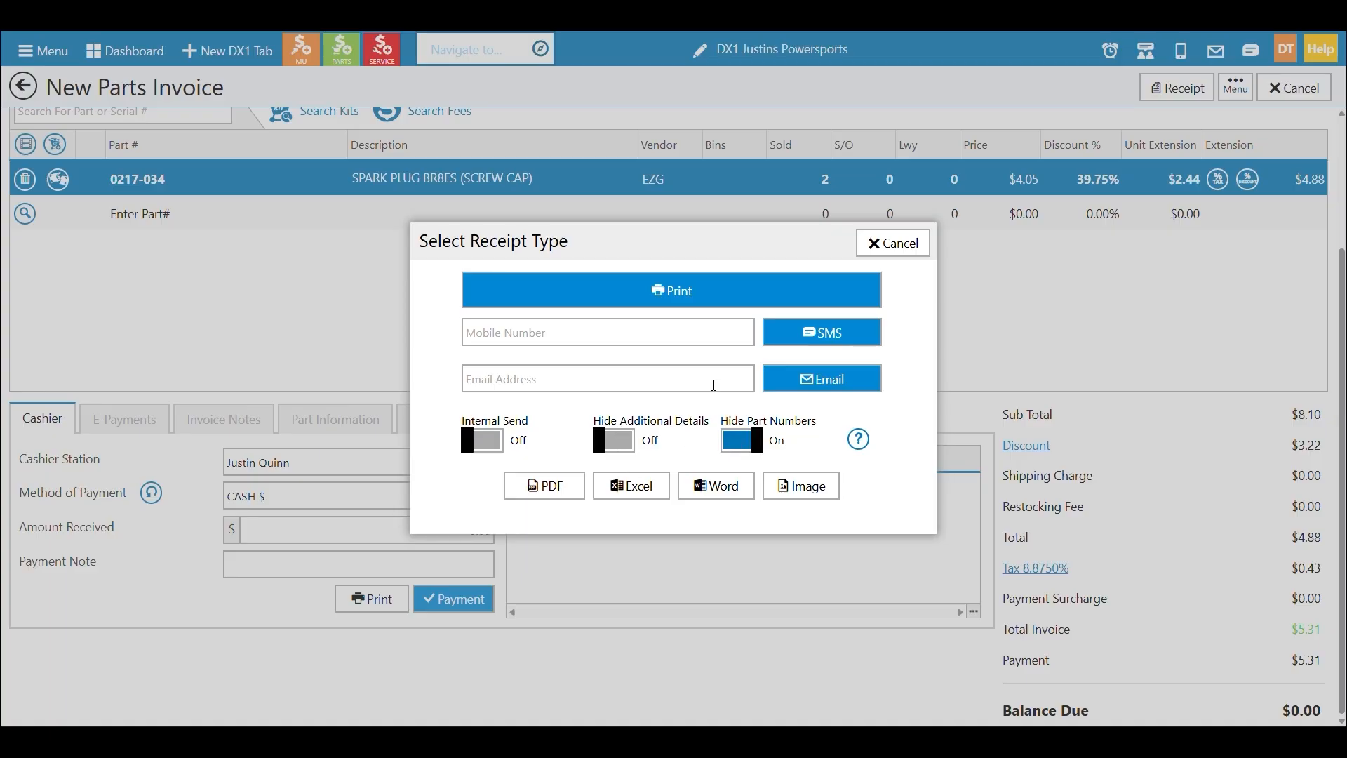
pyautogui.click(684, 290)
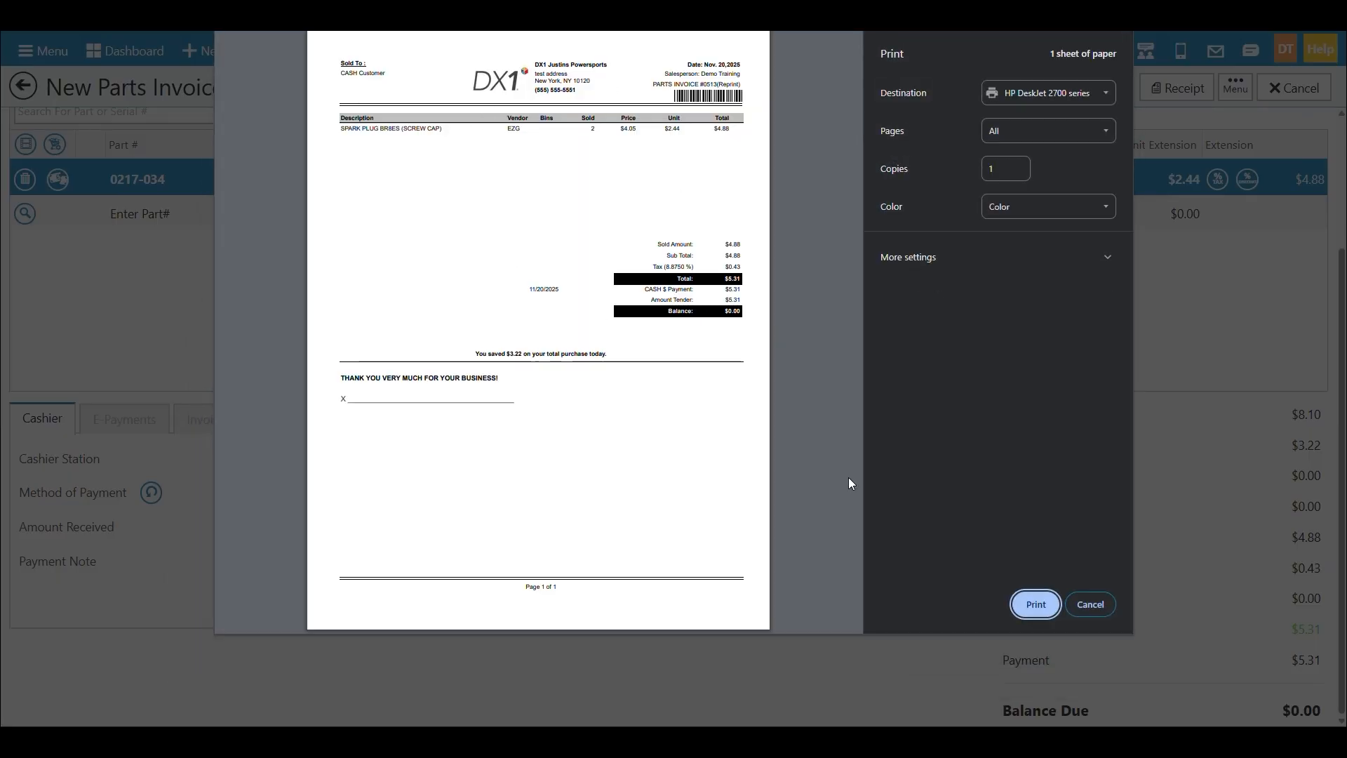
pyautogui.click(1088, 605)
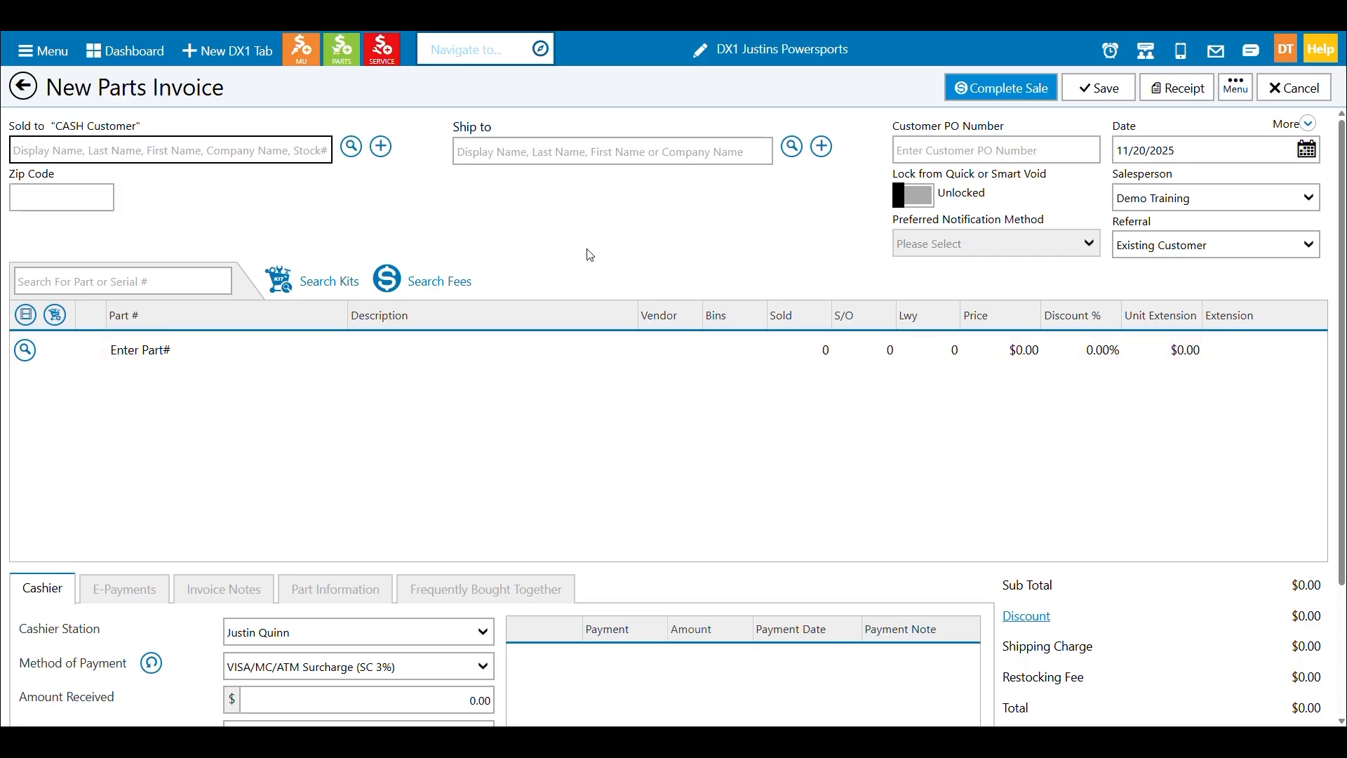
# Open the newest completed CASH Customer invoice from the invoice history and return all of its items.
pyautogui.click(30, 101)
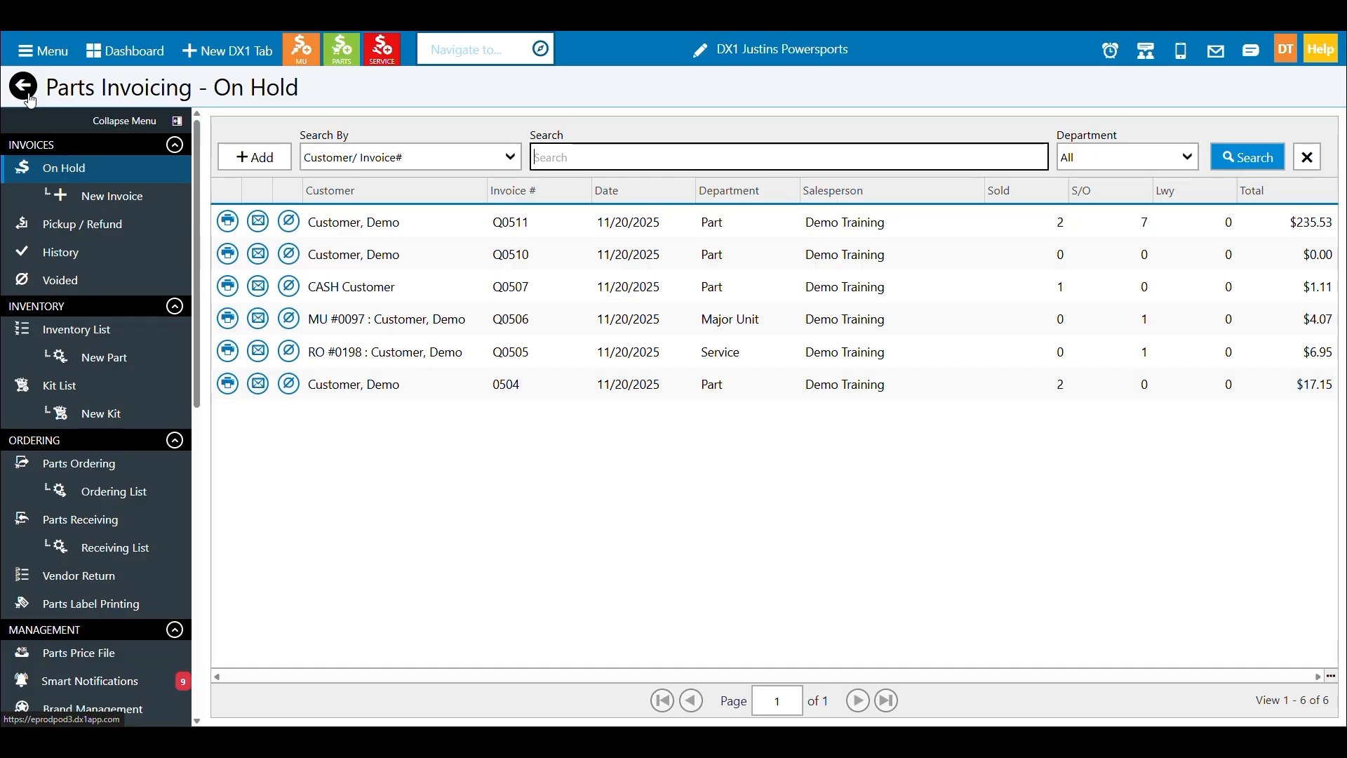
pyautogui.click(78, 262)
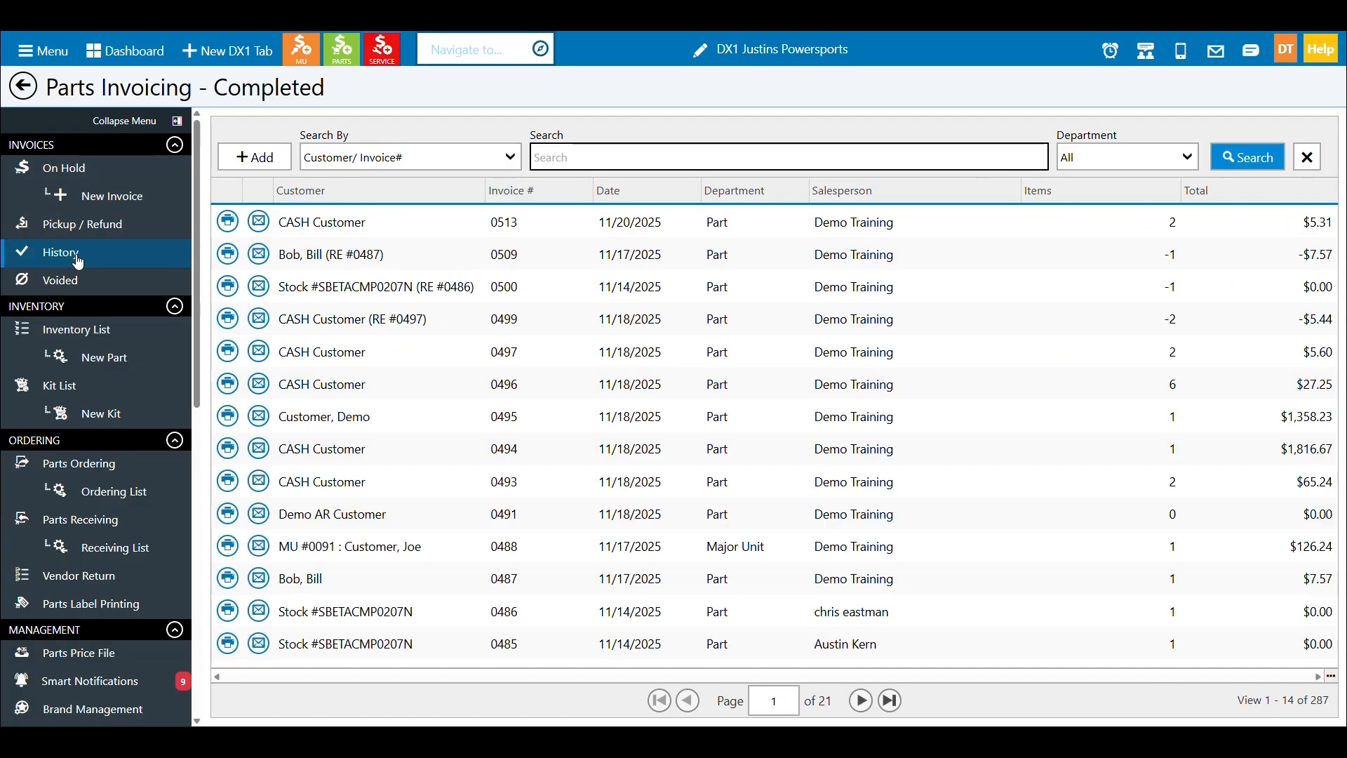
pyautogui.doubleClick(346, 232)
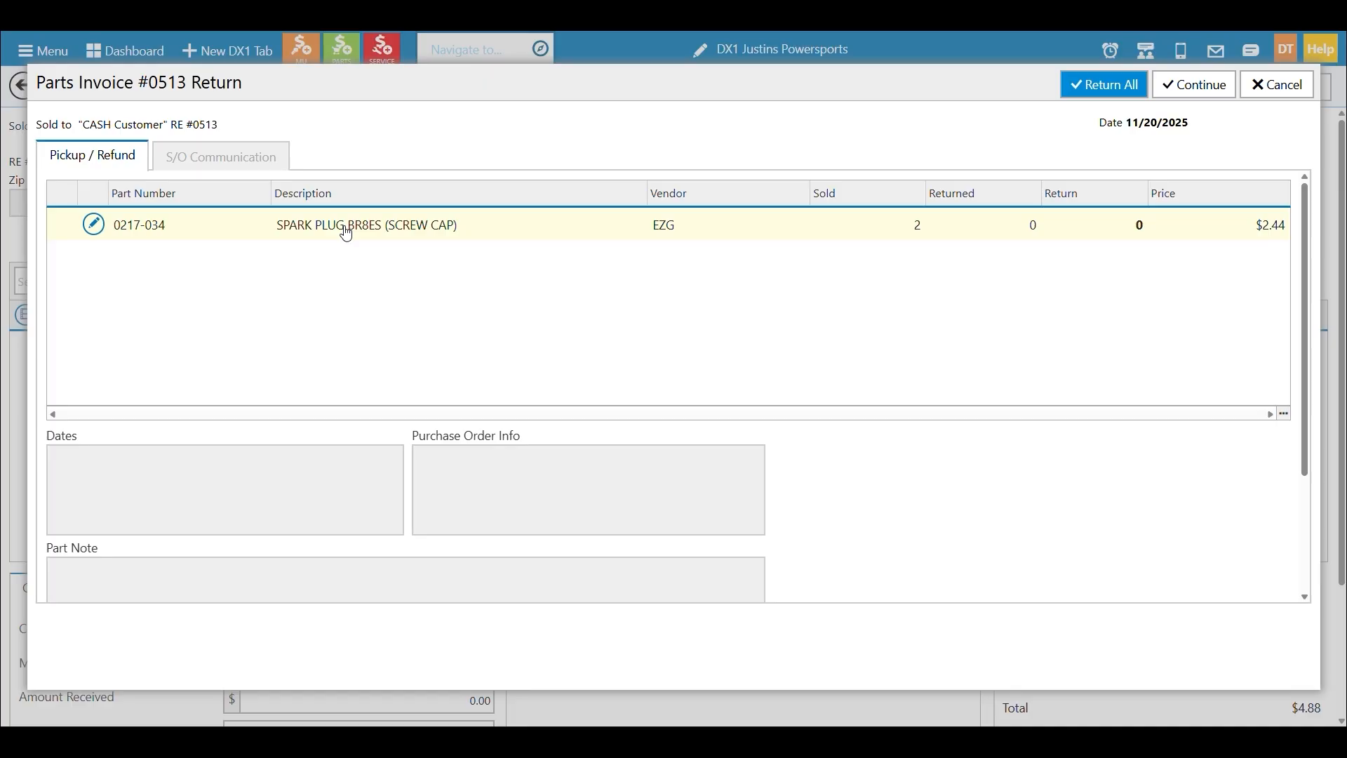
pyautogui.click(1083, 90)
pyautogui.click(1189, 87)
# Record the $5.31 refund as VISA/MC/ATM Surcharge (SC 3%), complete the return sale and dismiss the receipt options.
pyautogui.scroll(-2, 892, 256)
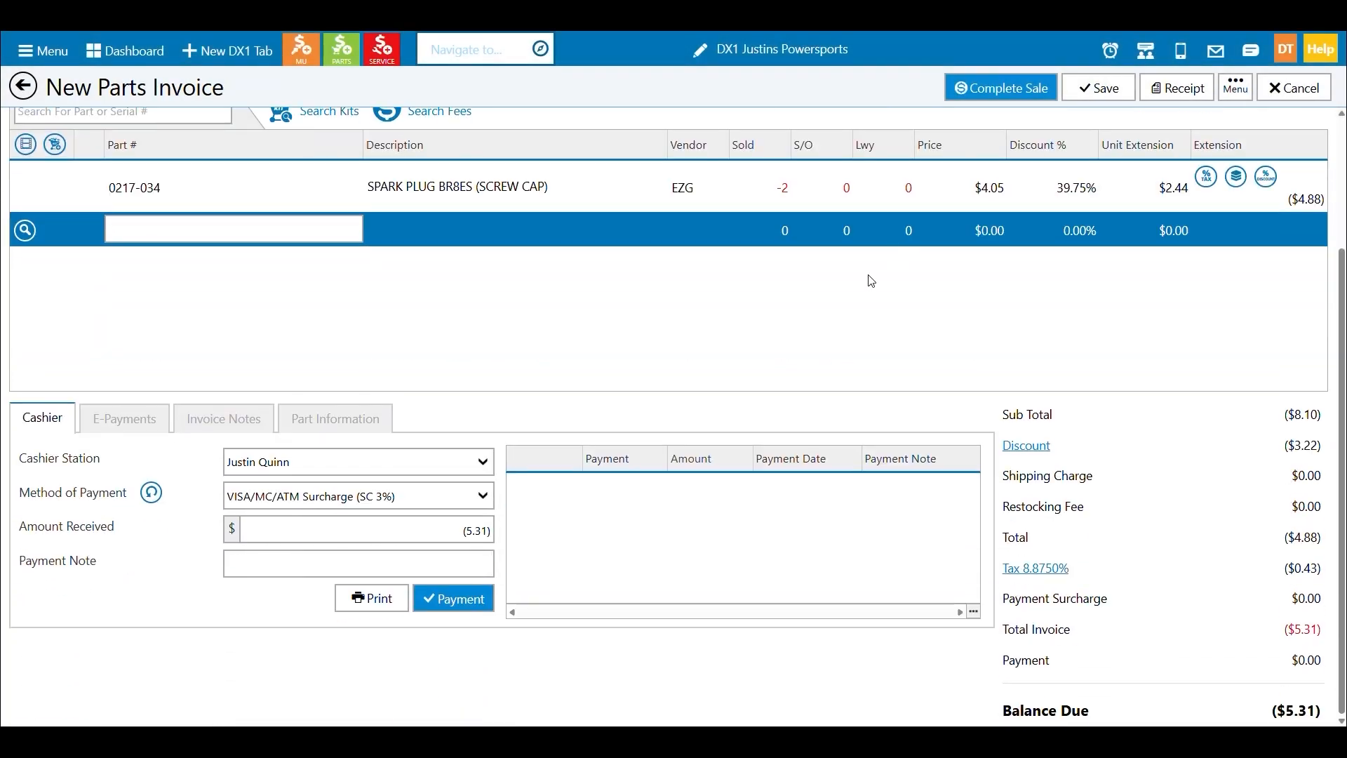
pyautogui.click(456, 600)
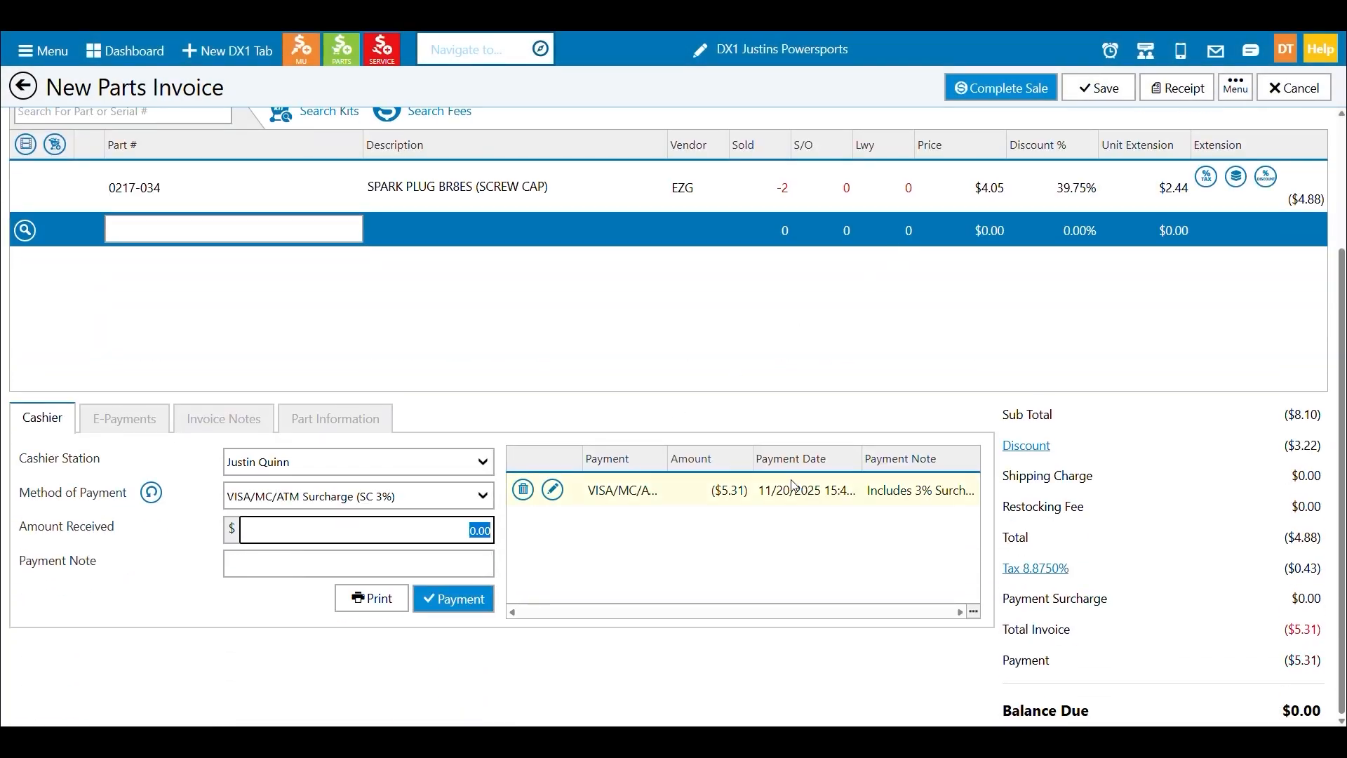
pyautogui.click(1028, 88)
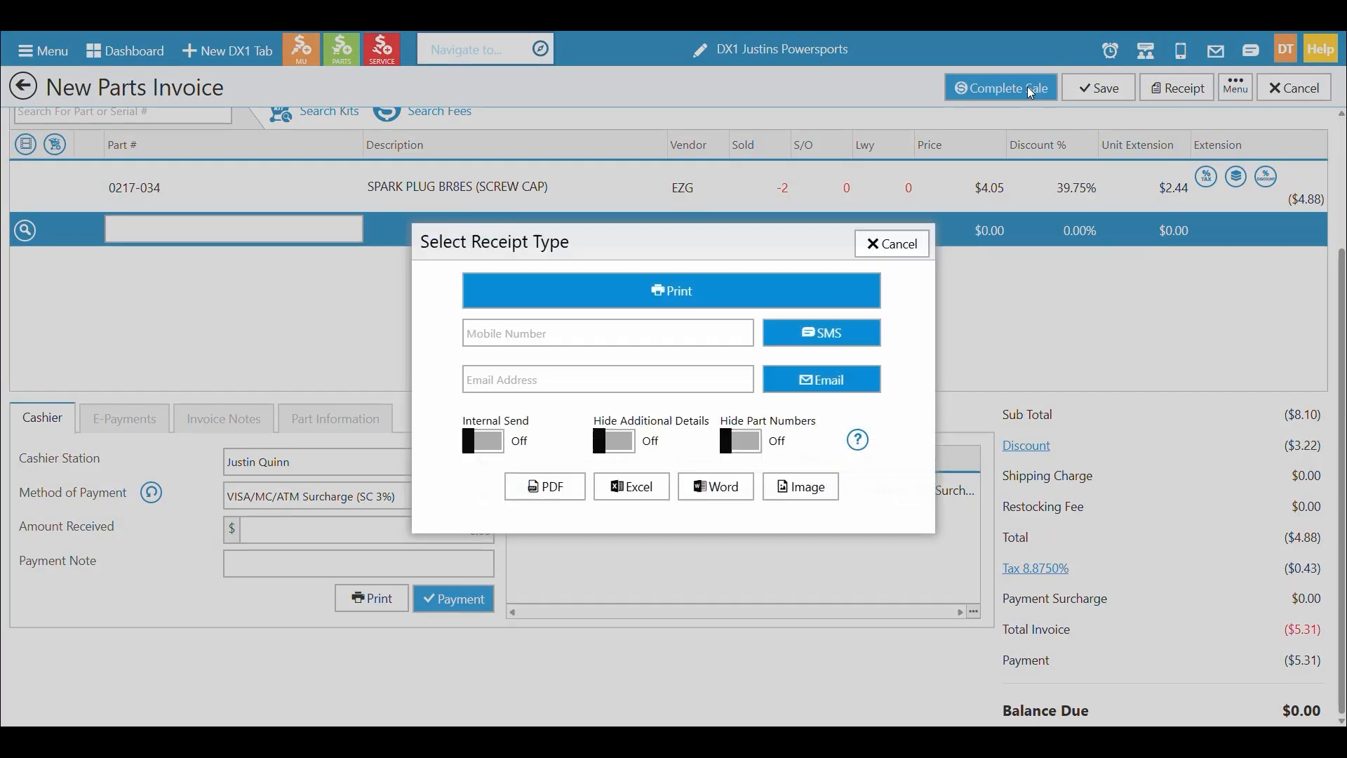
pyautogui.click(913, 249)
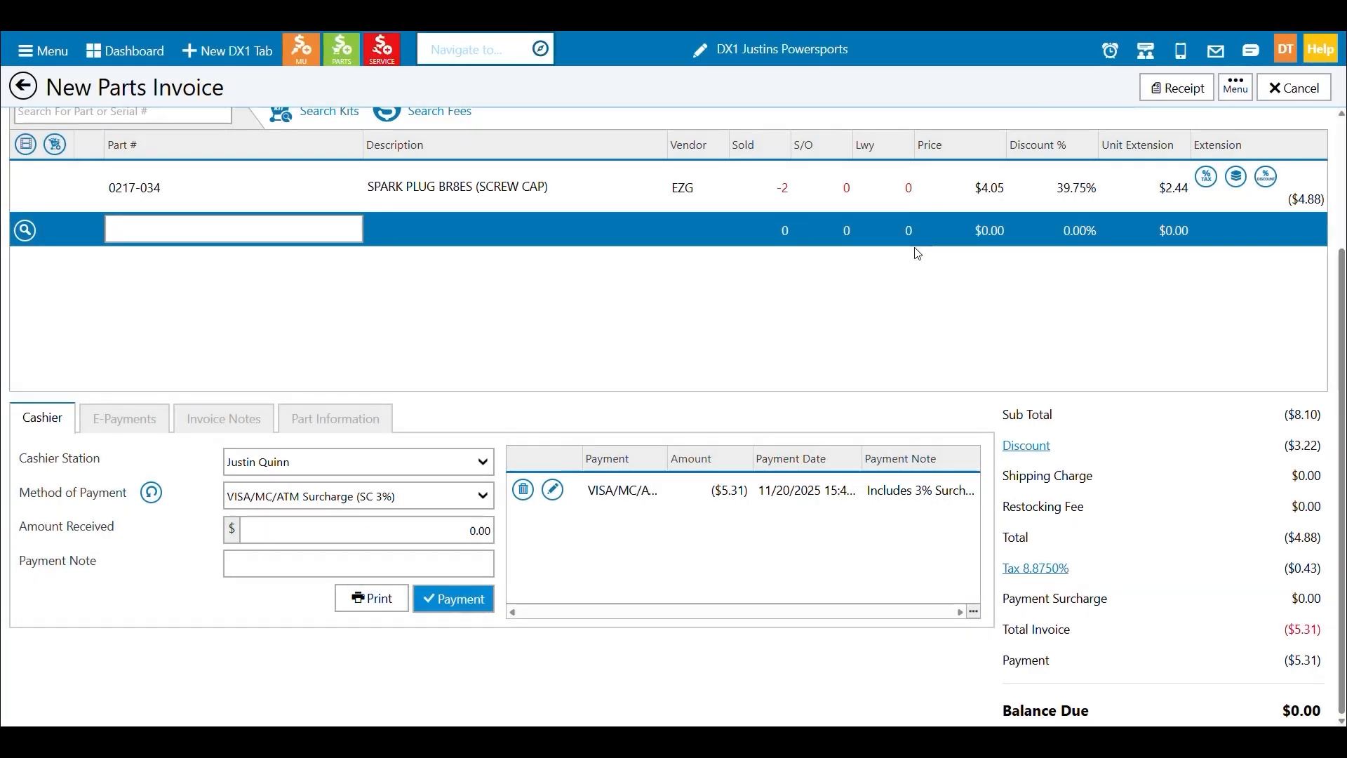